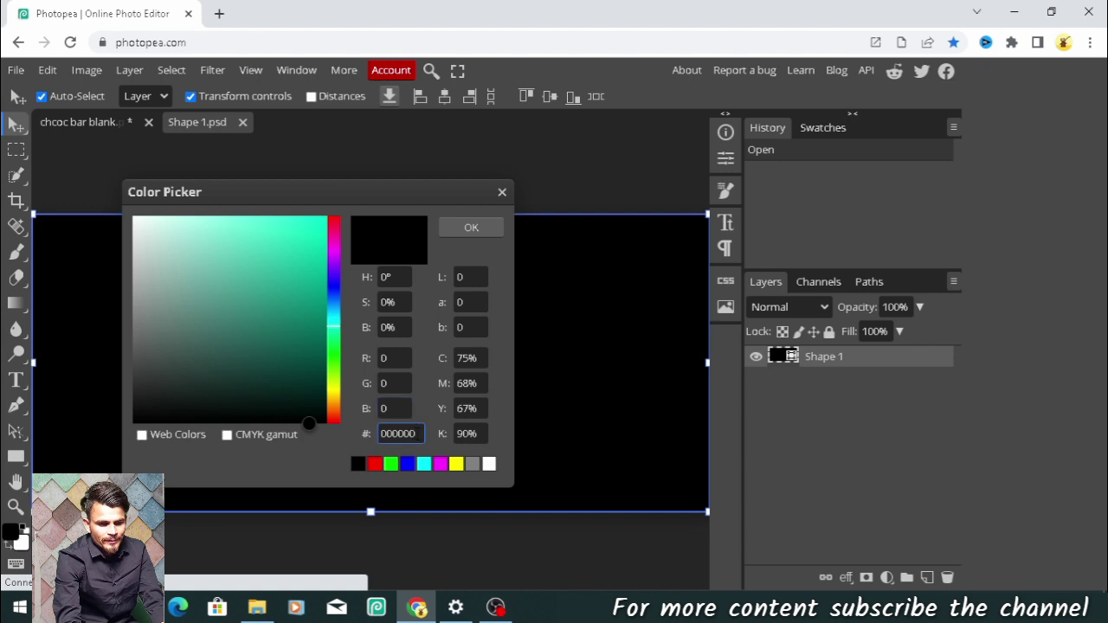
- Pick the green colour 0d8e74 for the new colour fill layer covering the wrapper artwork
{"action": "left_click_drag", "start_coordinate": [307, 326], "coordinate": [328, 312]}
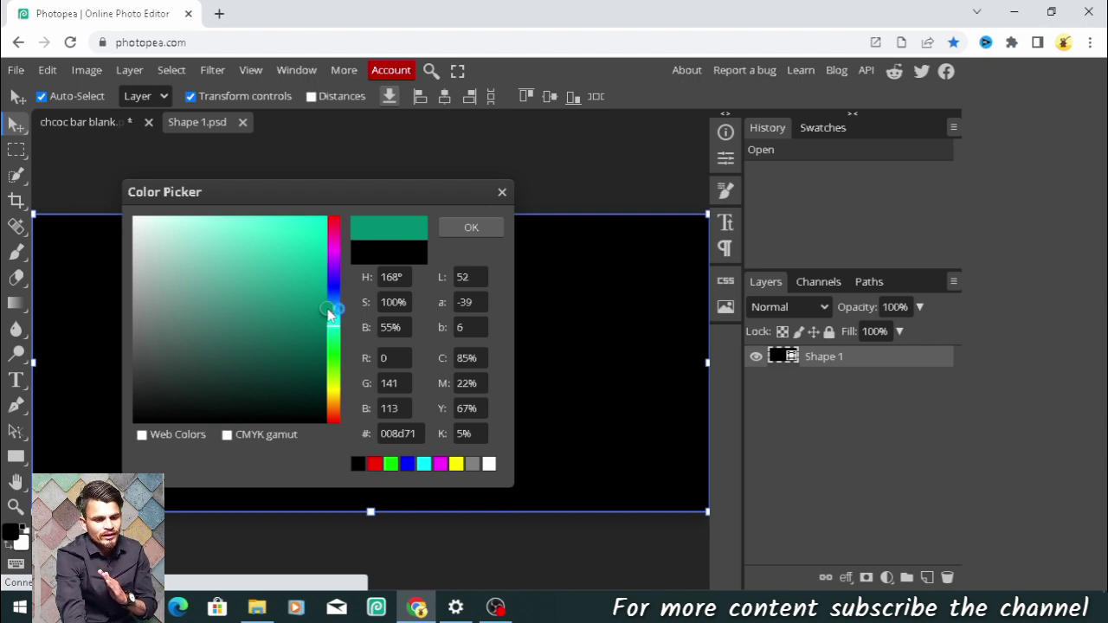
{"action": "left_click", "coordinate": [409, 433]}
{"action": "double_click", "coordinate": [408, 433]}
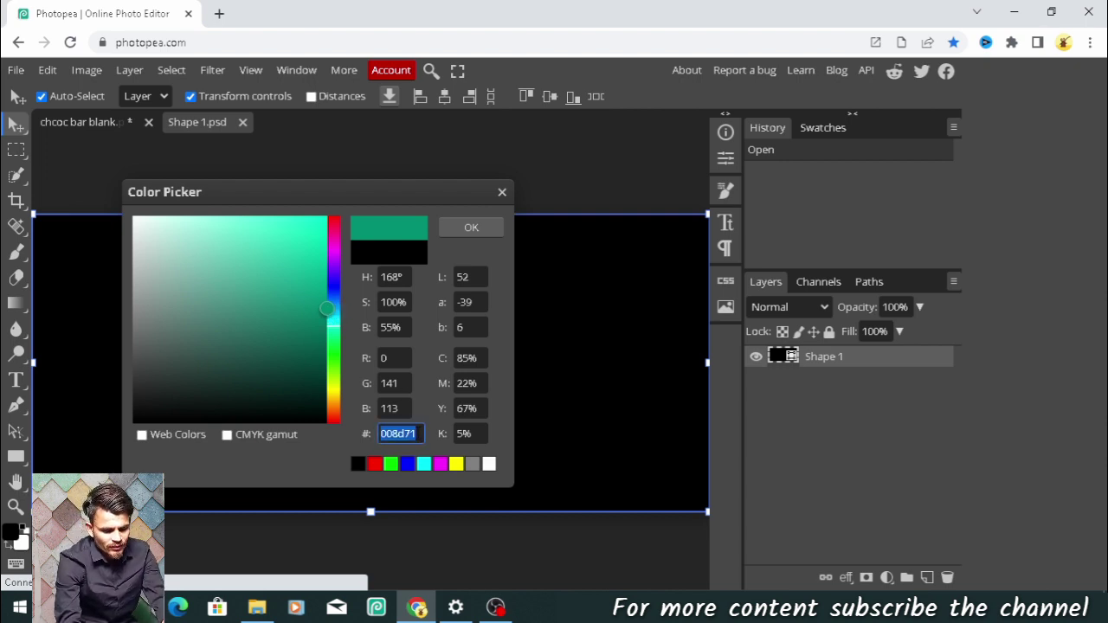
{"action": "type", "text": "0d8e74"}
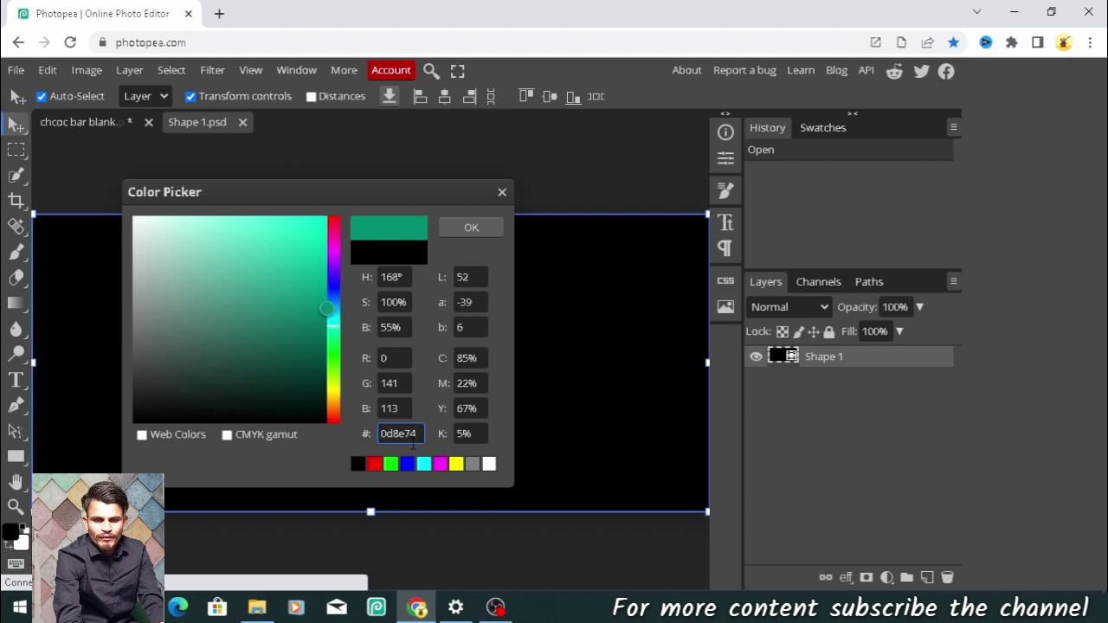
{"action": "left_click", "coordinate": [476, 230]}
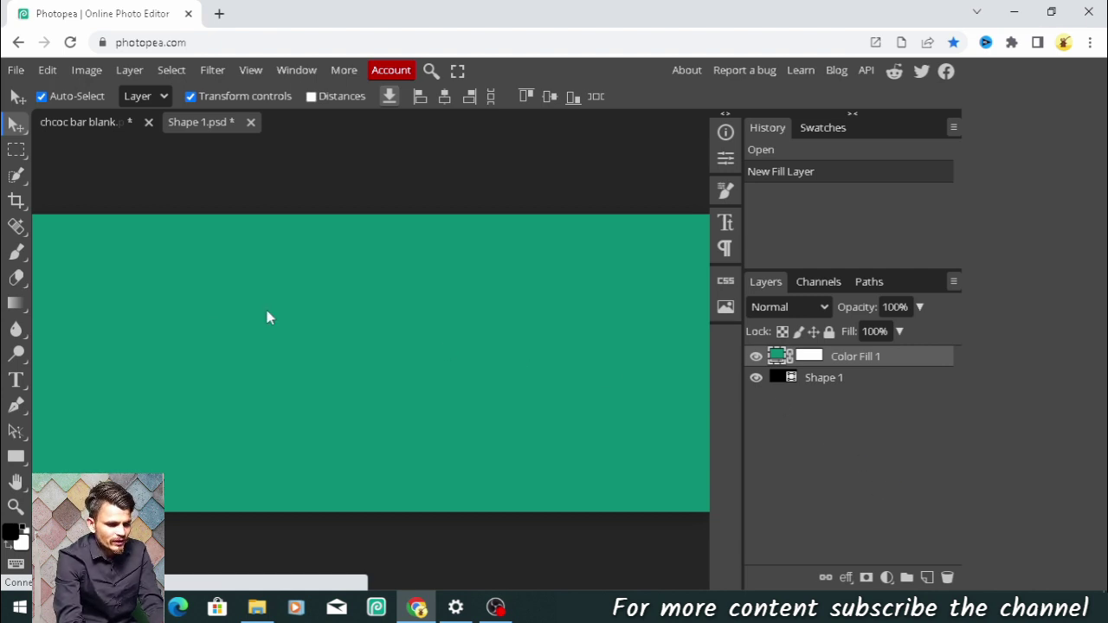
- Add the horizontal text "NUTS CHOCO" on the green background and move it towards the left edge
{"action": "left_click", "coordinate": [17, 381]}
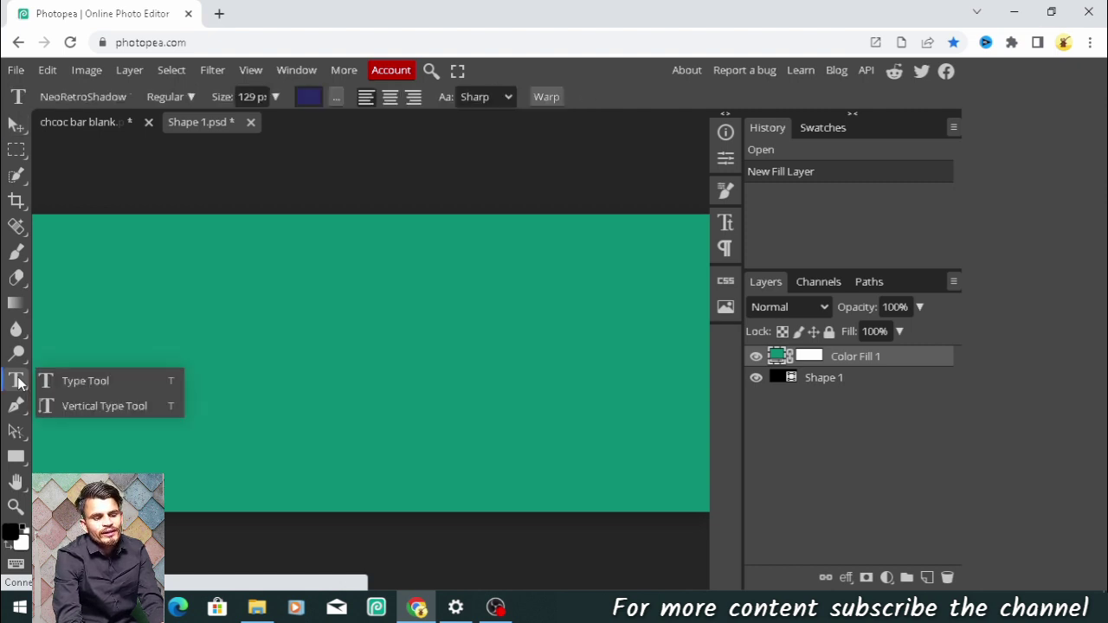
{"action": "left_click", "coordinate": [133, 387]}
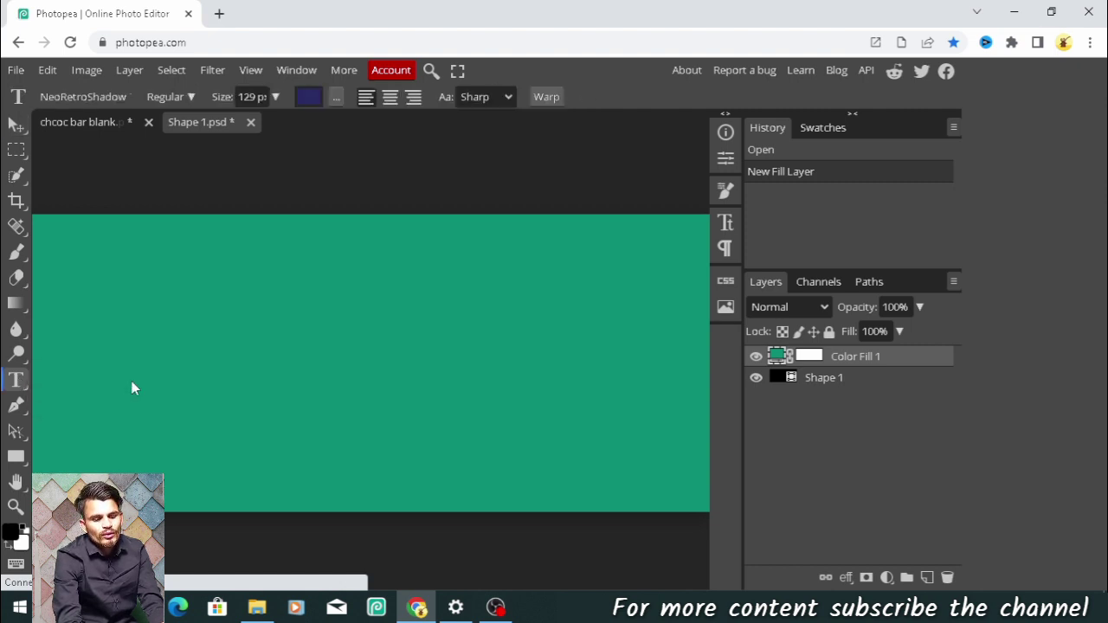
{"action": "left_click", "coordinate": [171, 327]}
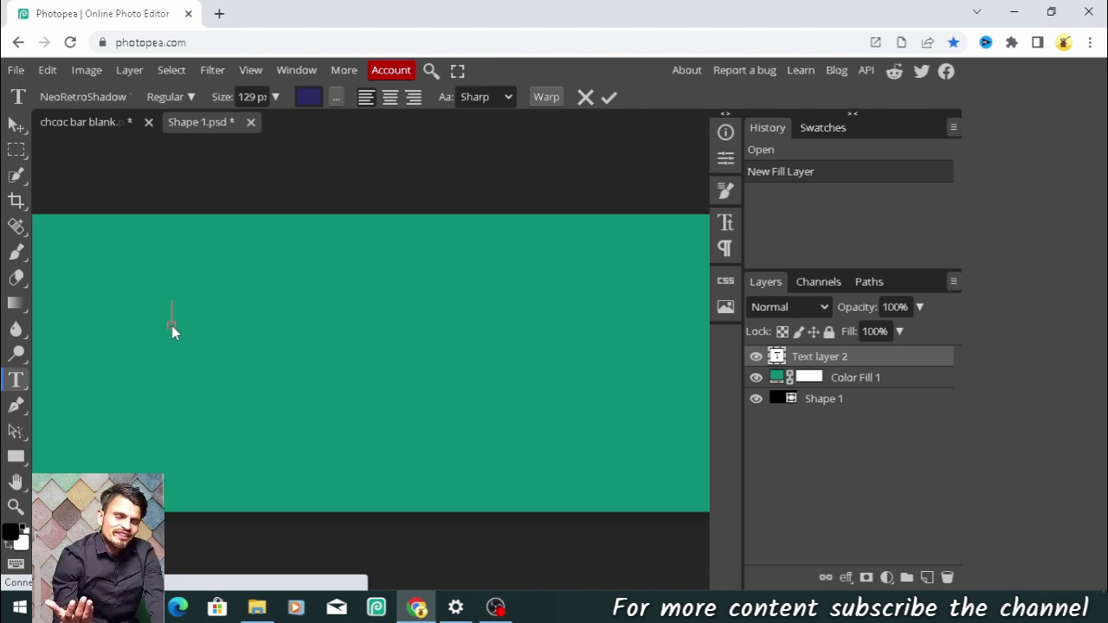
{"action": "type", "text": "NUTS "}
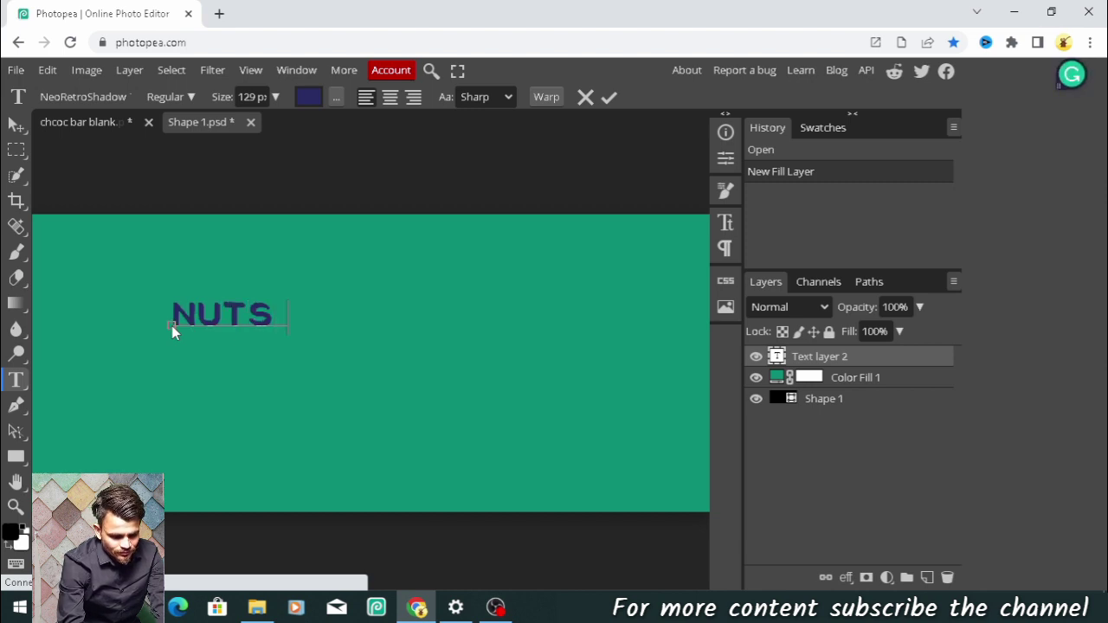
{"action": "type", "text": "CH"}
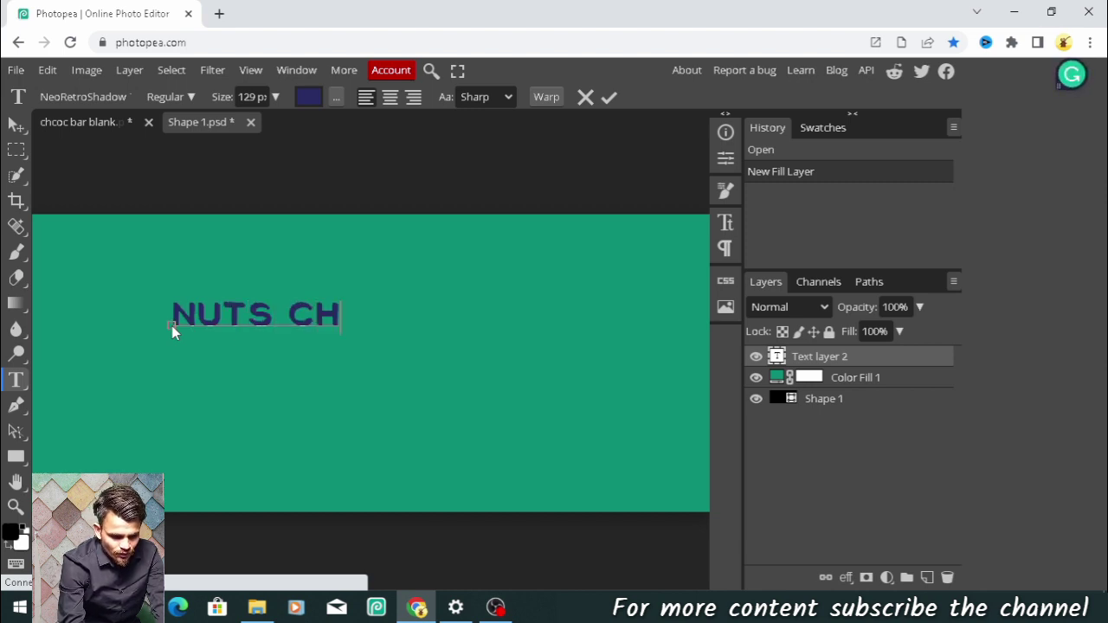
{"action": "type", "text": "OCO"}
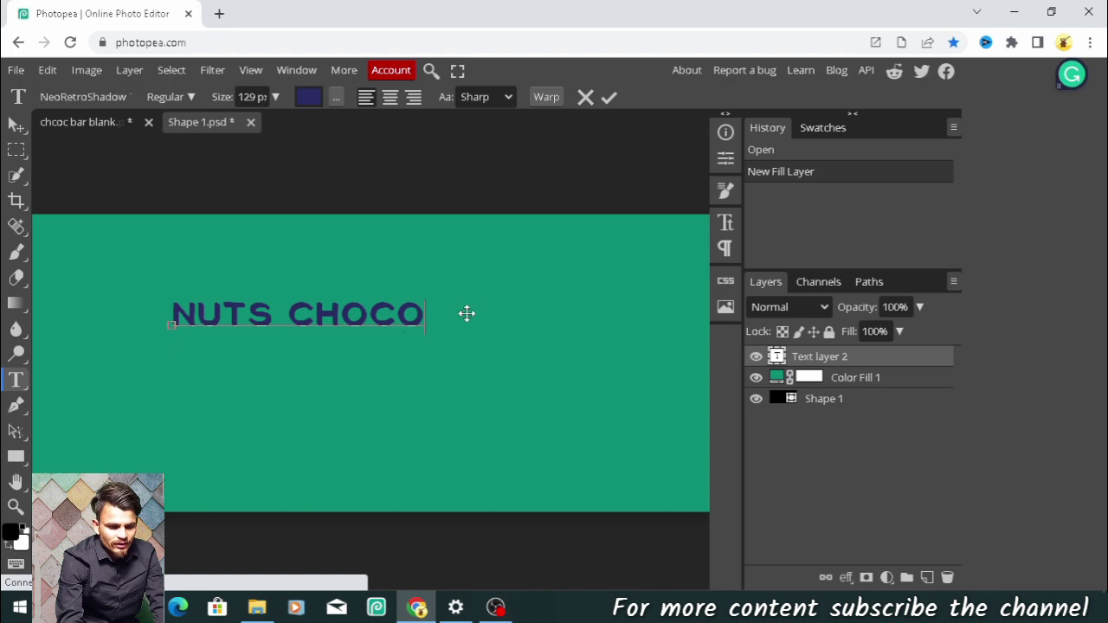
{"action": "left_click_drag", "start_coordinate": [470, 313], "coordinate": [413, 314]}
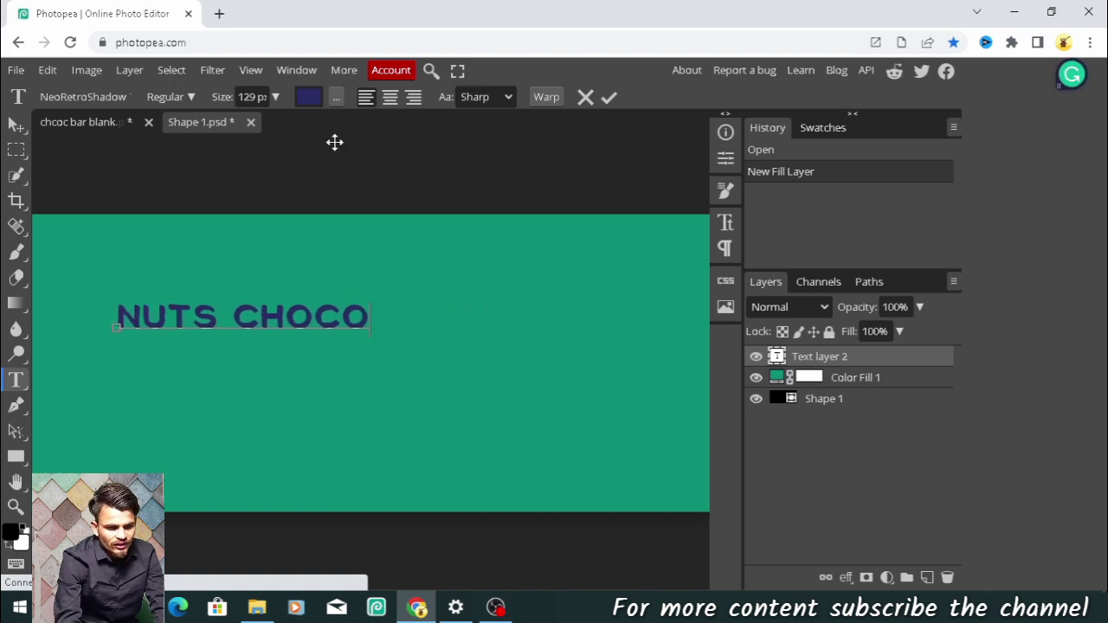
- Set the "NUTS CHOCO" text colour to white (ffffff) and commit the text
{"action": "left_click", "coordinate": [308, 97]}
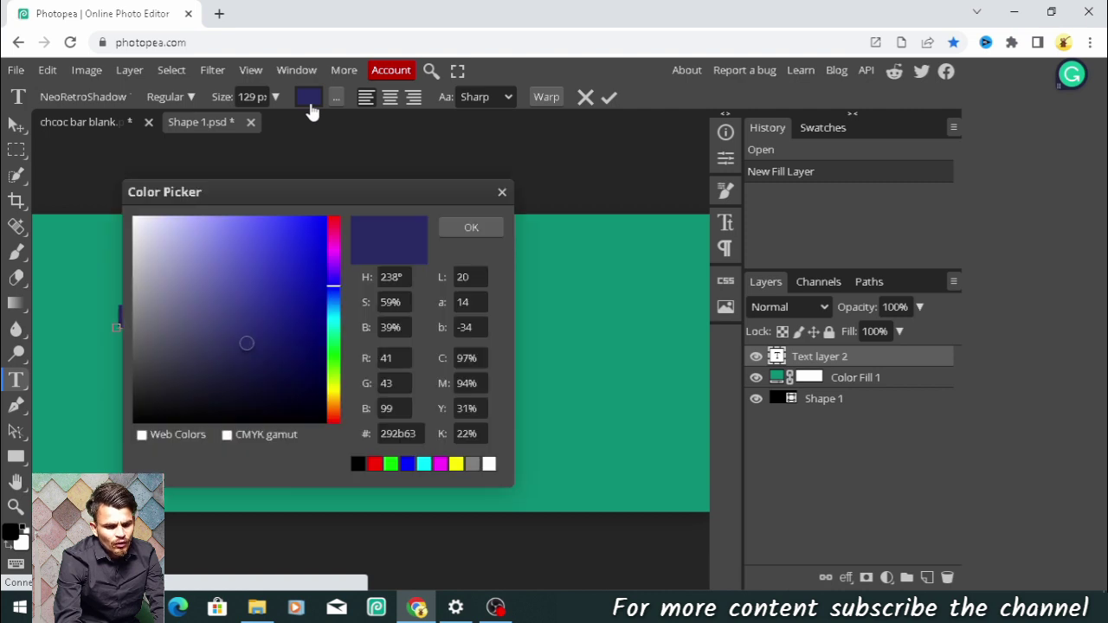
{"action": "left_click", "coordinate": [214, 283]}
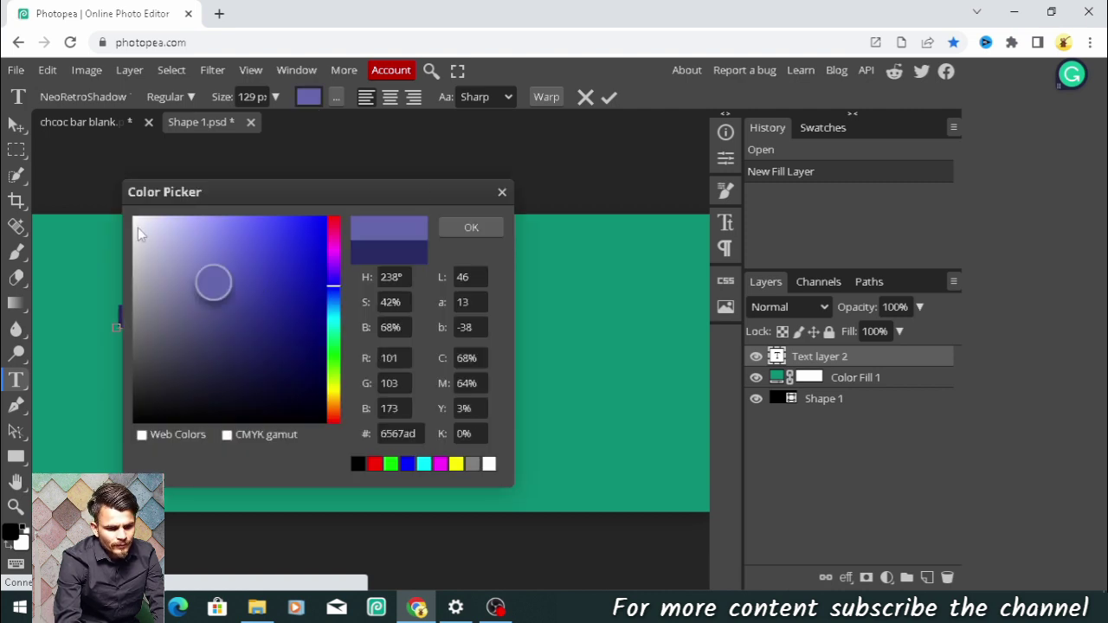
{"action": "left_click", "coordinate": [133, 218]}
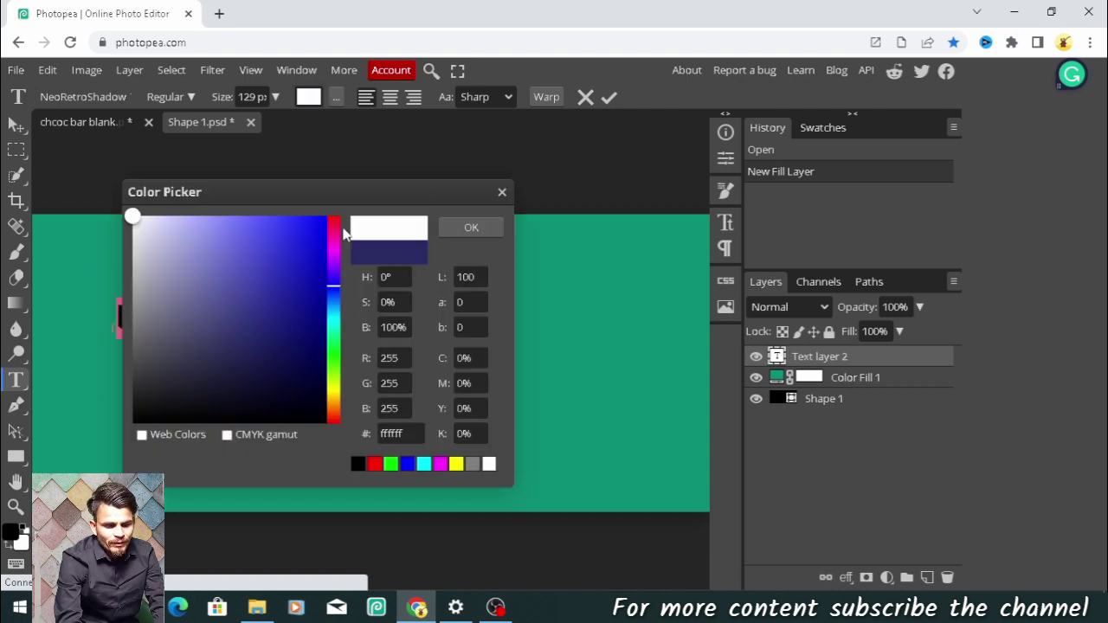
{"action": "left_click", "coordinate": [457, 224]}
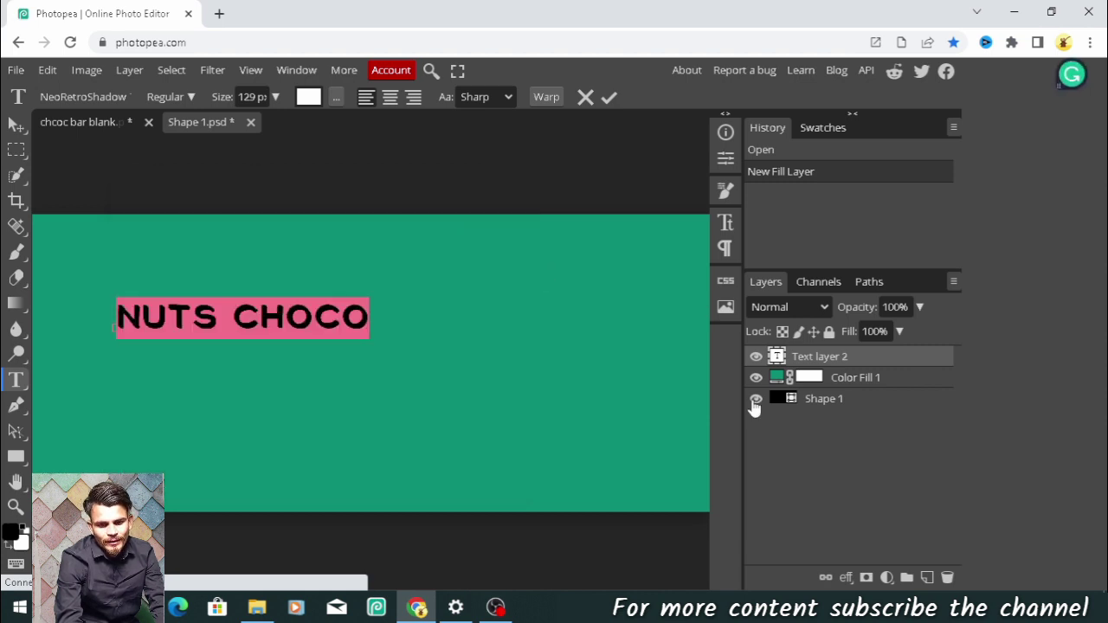
{"action": "left_click", "coordinate": [782, 361]}
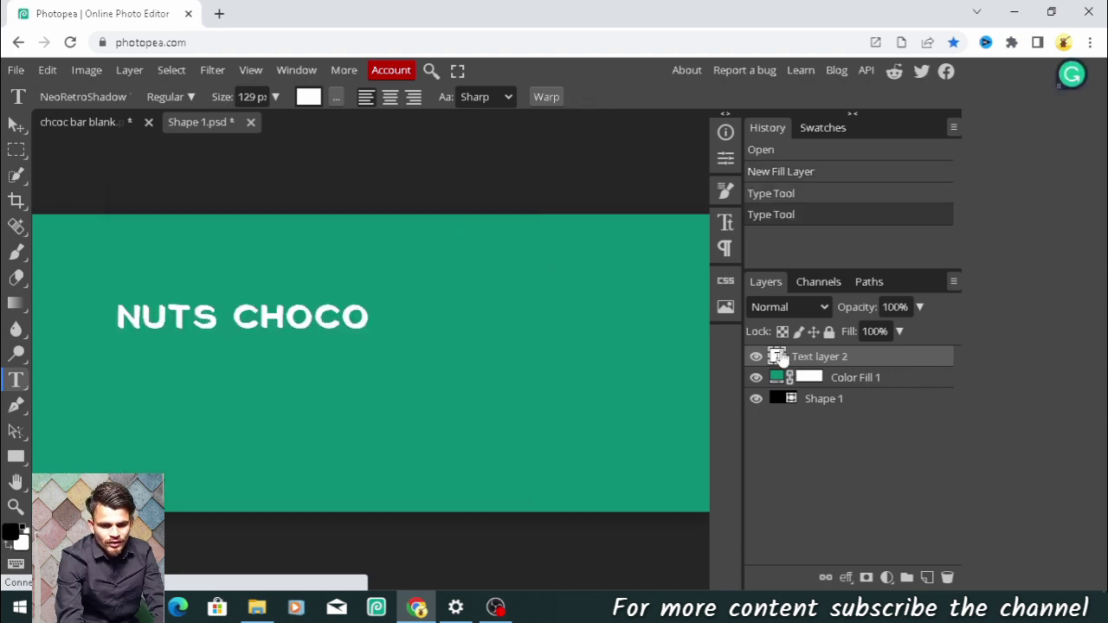
- Try the Lintsec font on the "NUTS CHOCO" text layer
{"action": "left_click", "coordinate": [725, 223]}
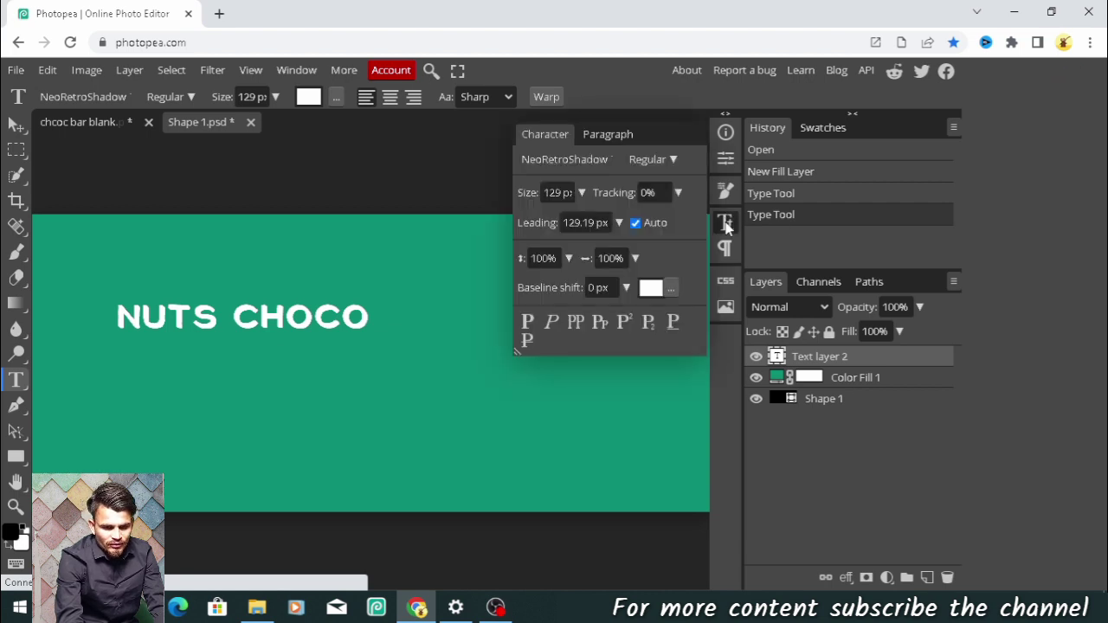
{"action": "left_click", "coordinate": [593, 162]}
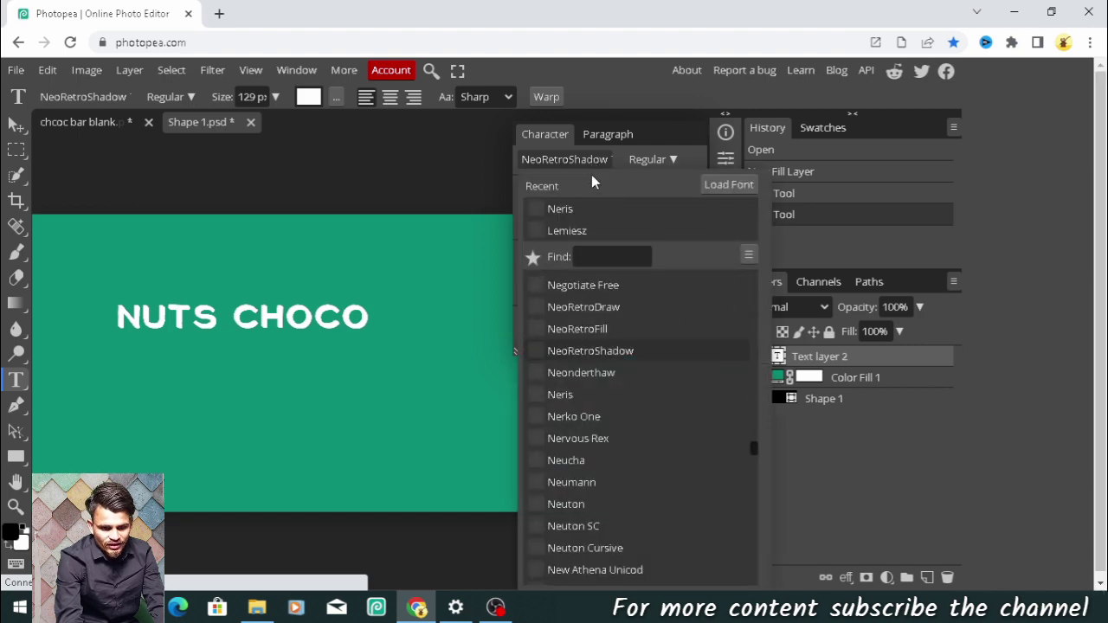
{"action": "scroll", "coordinate": [752, 437], "scroll_direction": "up", "scroll_amount": 10}
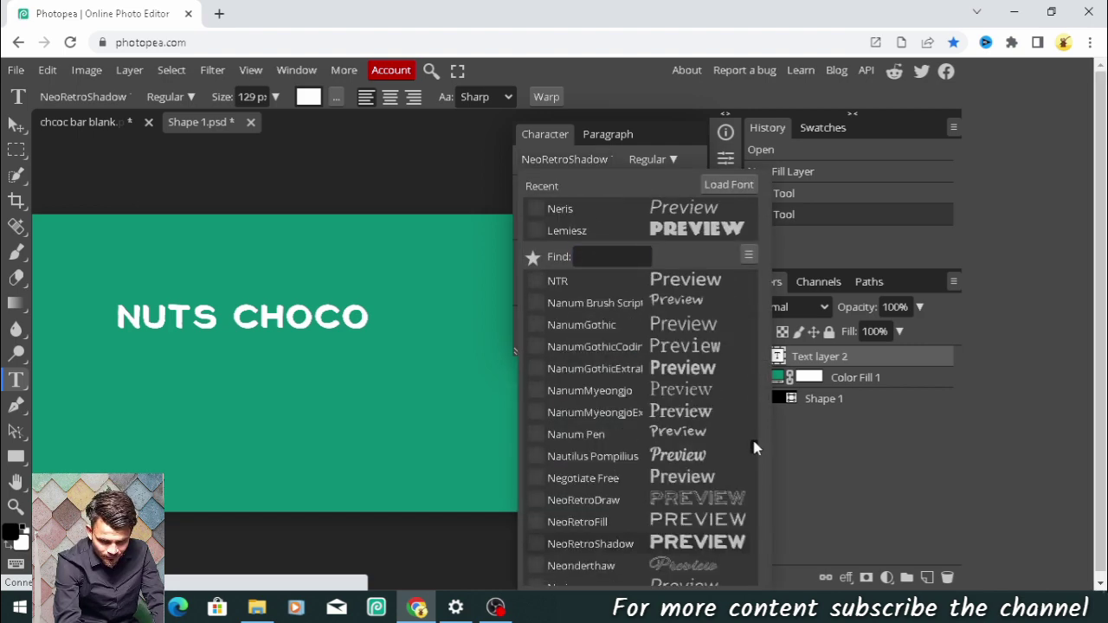
{"action": "left_click_drag", "start_coordinate": [752, 429], "coordinate": [751, 416]}
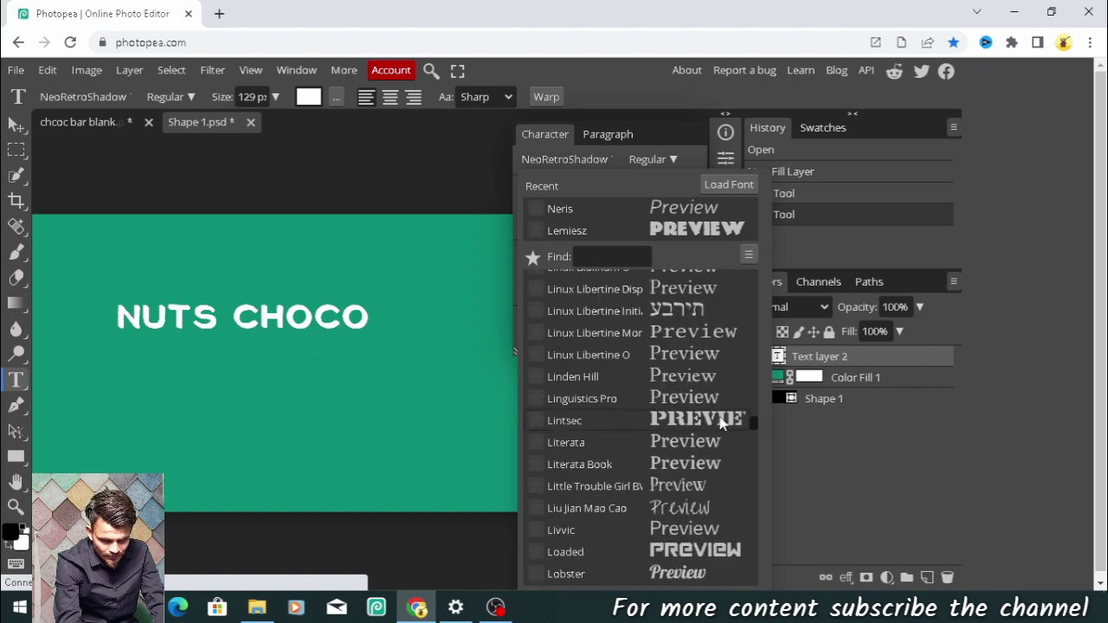
{"action": "left_click", "coordinate": [721, 422]}
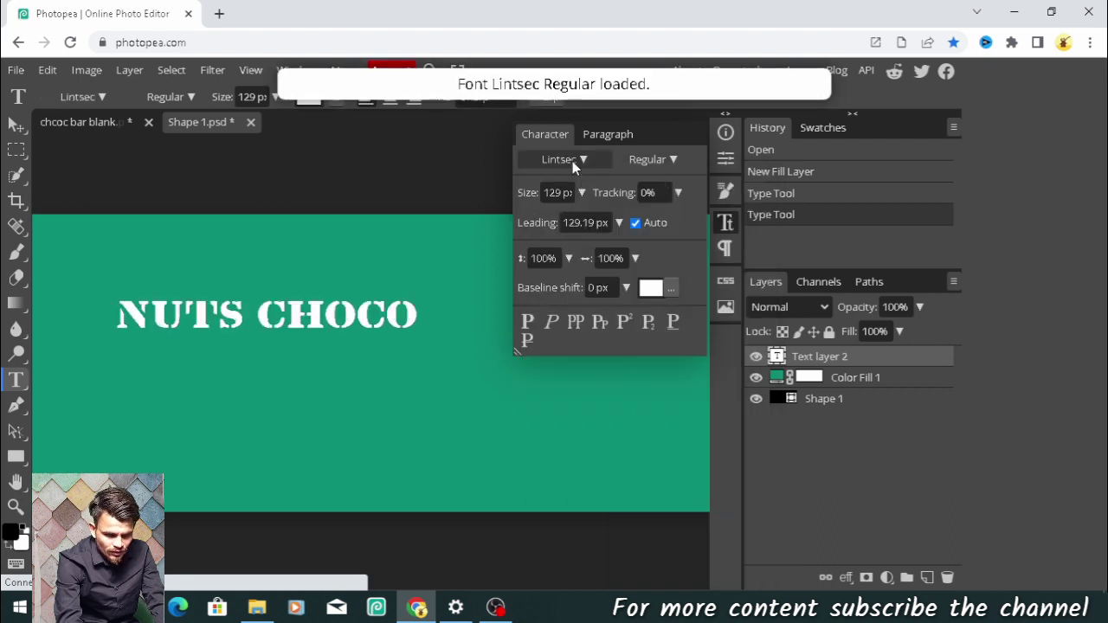
- Change the font of the "NUTS CHOCO" text to Lemiesz
{"action": "left_click", "coordinate": [572, 161]}
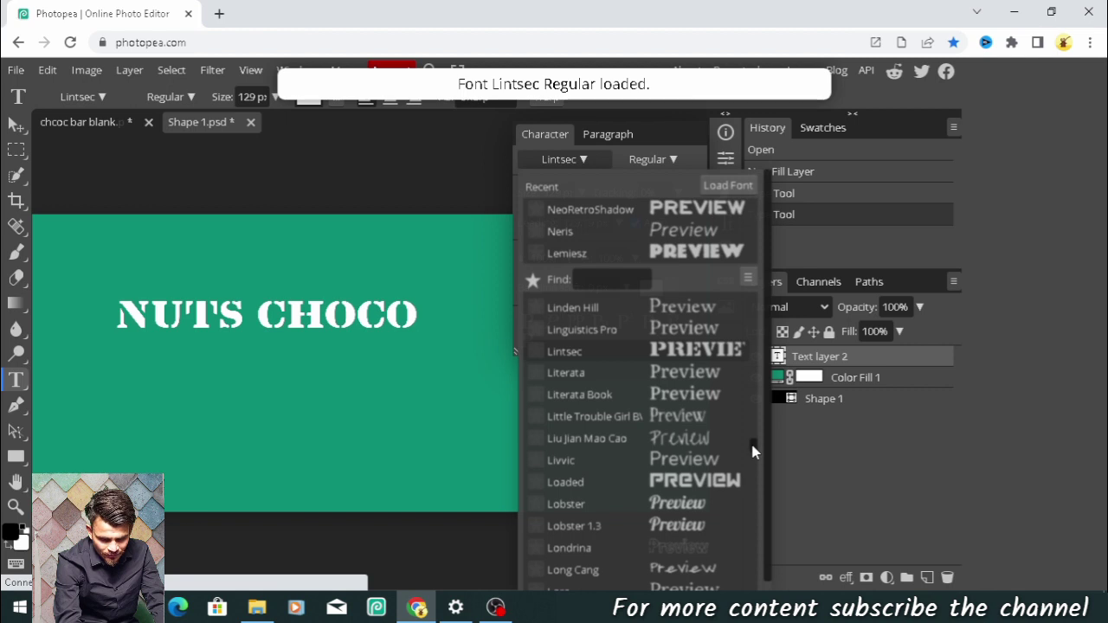
{"action": "left_click_drag", "start_coordinate": [750, 440], "coordinate": [751, 436]}
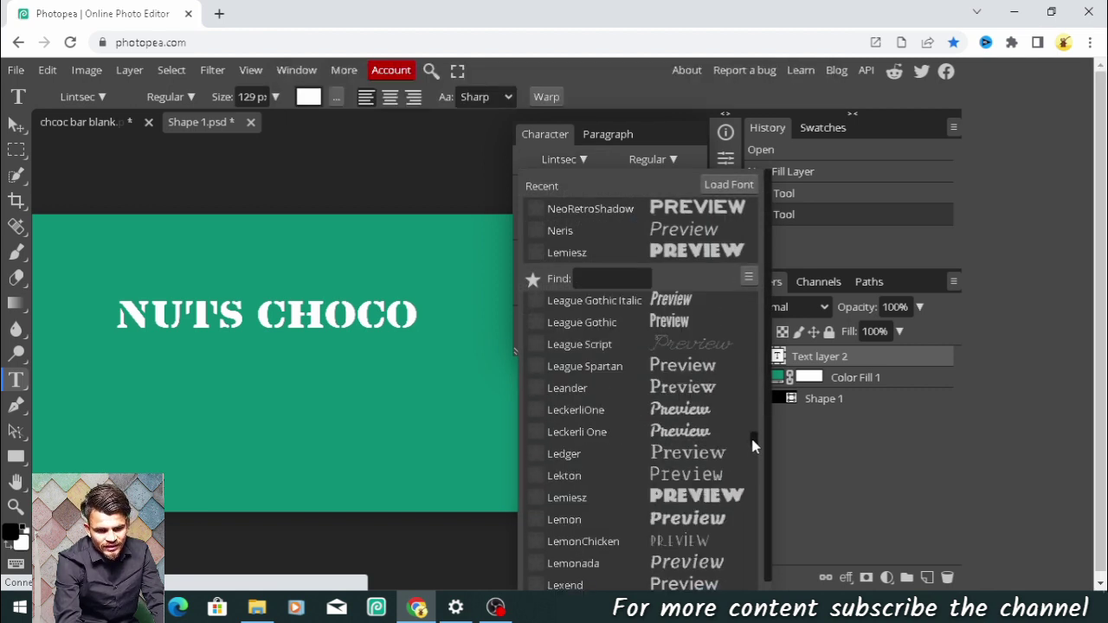
{"action": "left_click", "coordinate": [692, 502]}
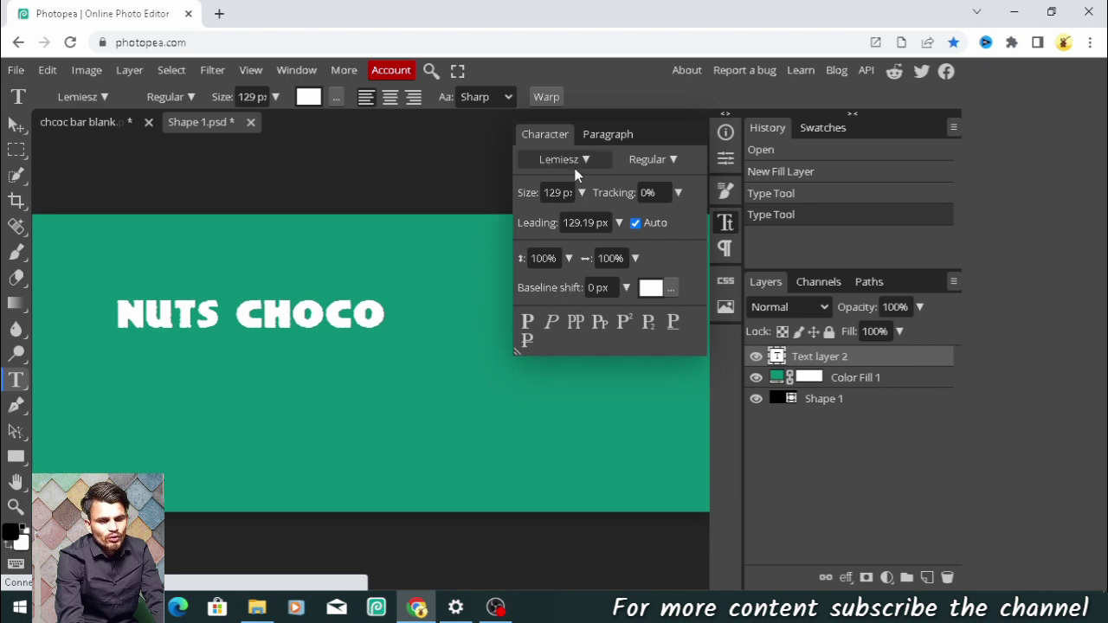
{"action": "left_click", "coordinate": [227, 337]}
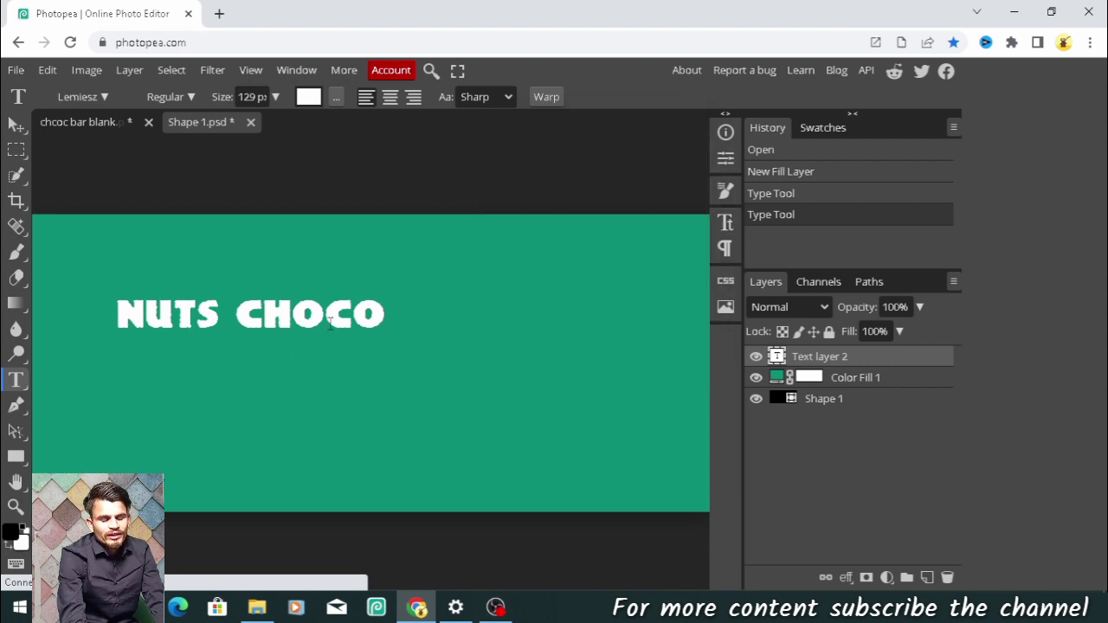
- Add a separate text layer reading "bar" and place it under the word CHOCO
{"action": "left_click", "coordinate": [15, 381]}
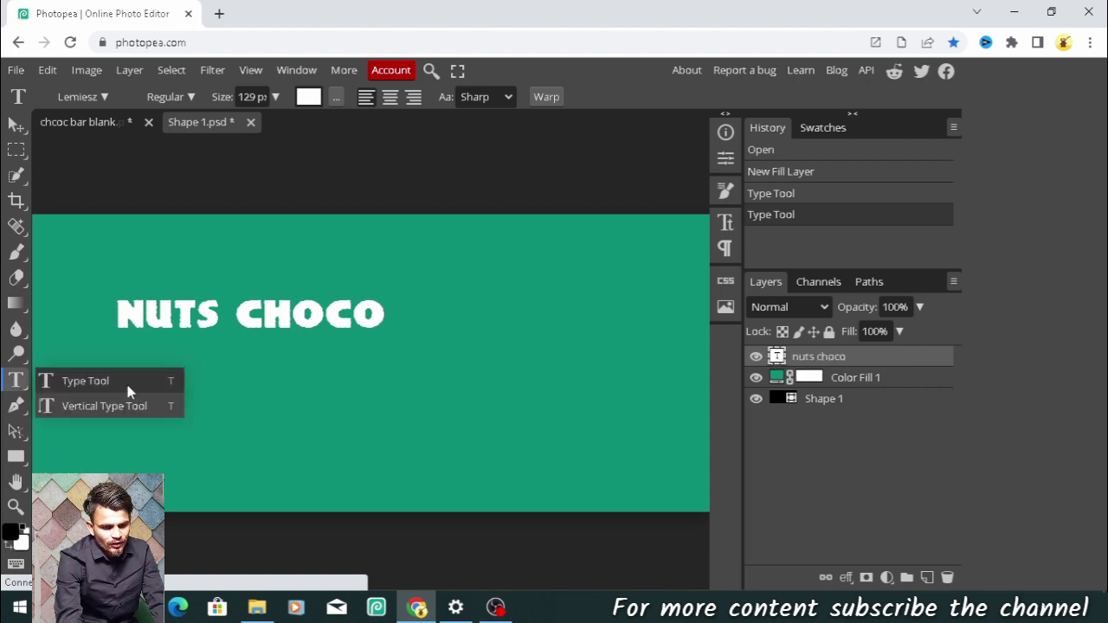
{"action": "left_click", "coordinate": [156, 381]}
{"action": "left_click", "coordinate": [238, 349]}
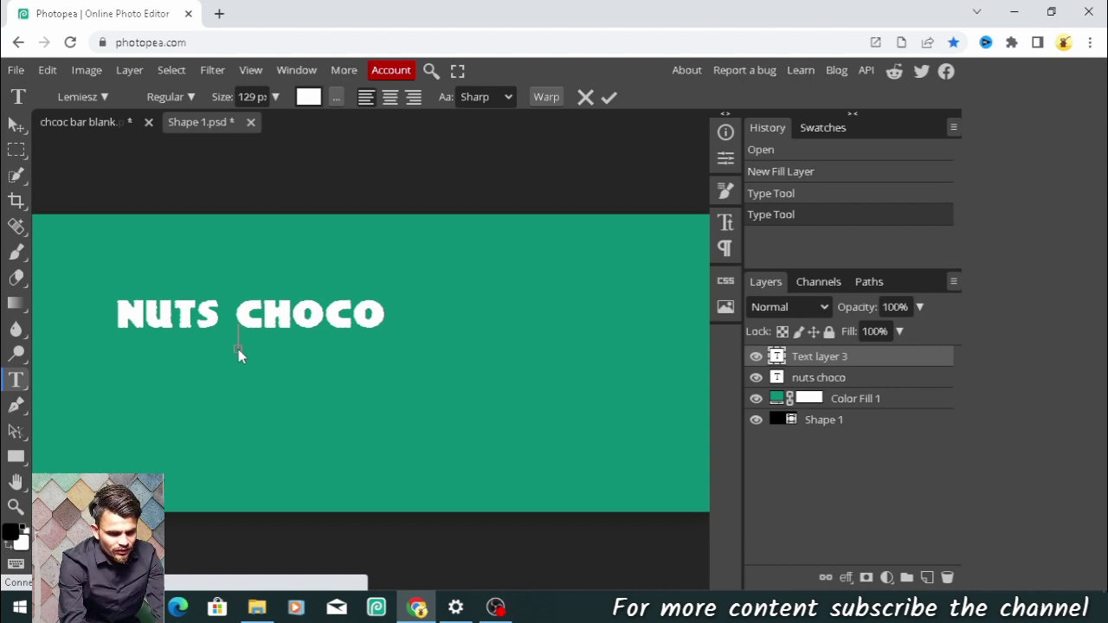
{"action": "type", "text": "bar"}
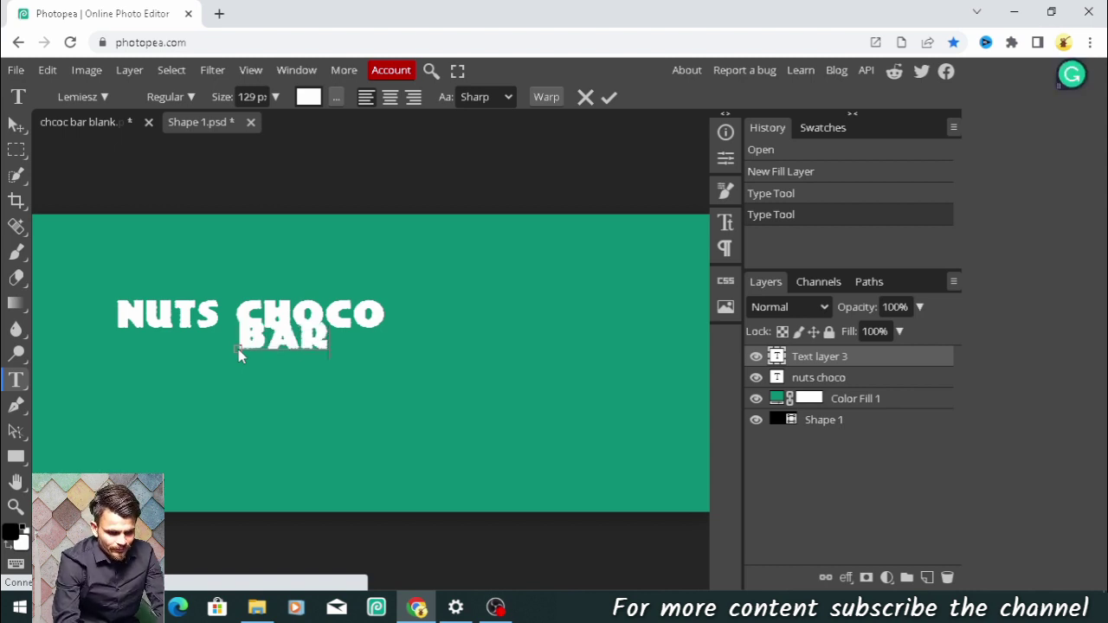
{"action": "left_click_drag", "start_coordinate": [378, 356], "coordinate": [414, 366]}
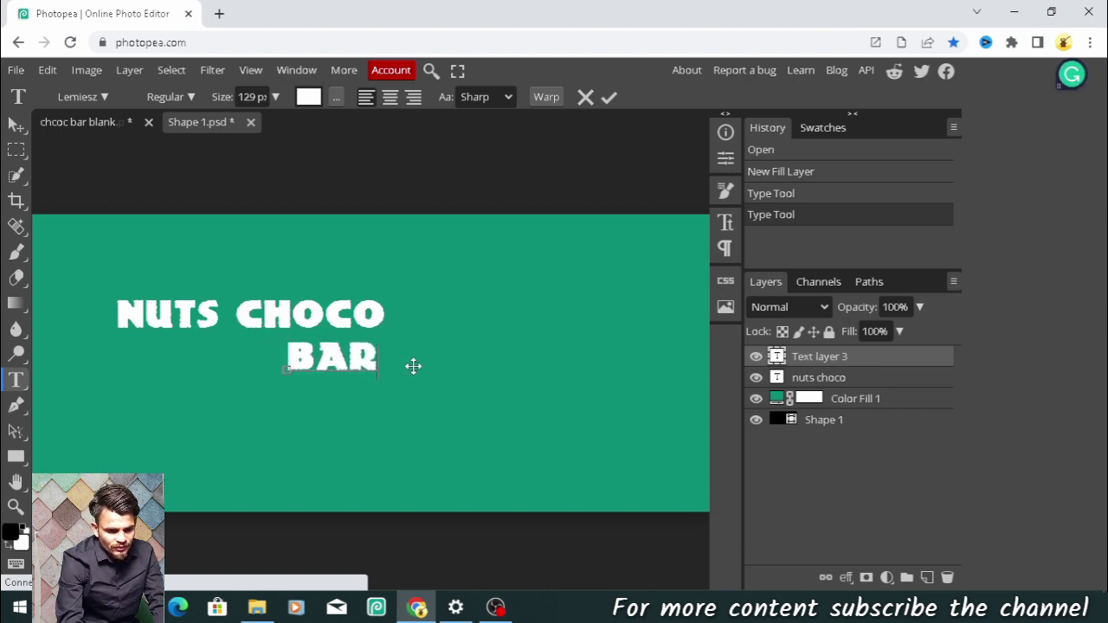
- Add a text layer reading "BLUE BERRY FLAVOUR" and position it just above the "NUTS CHOCO" line
{"action": "left_click", "coordinate": [24, 385]}
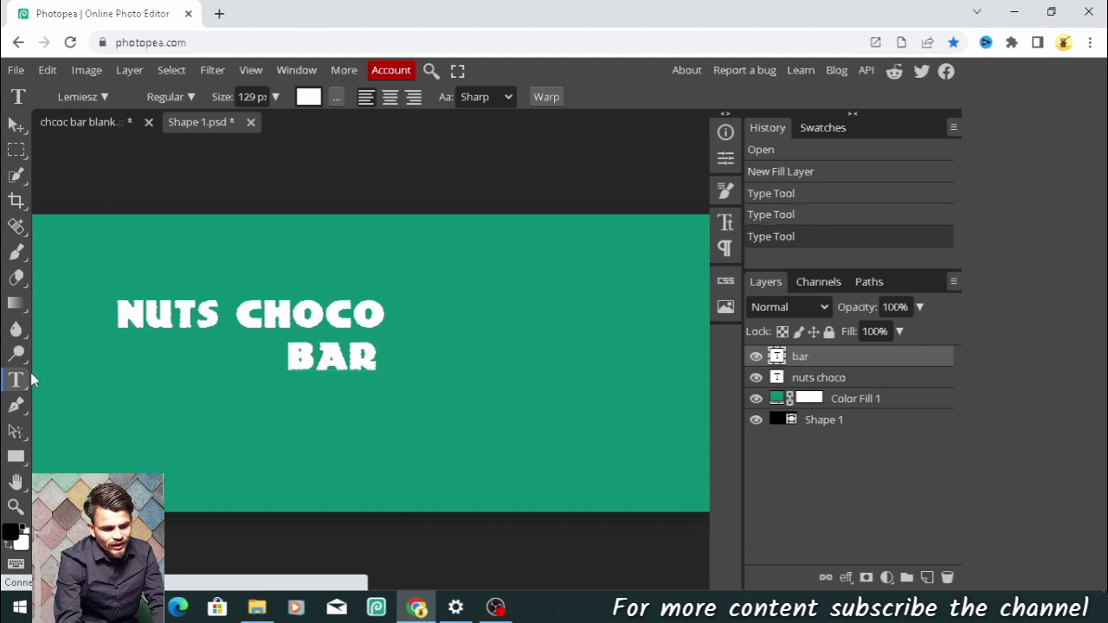
{"action": "left_click", "coordinate": [149, 261]}
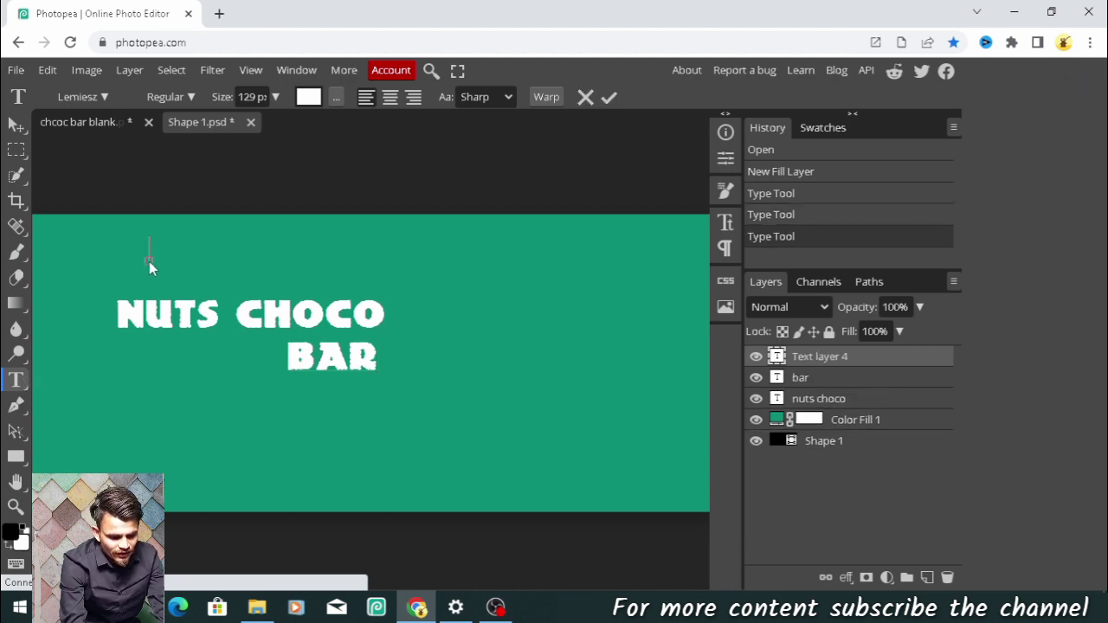
{"action": "type", "text": "BLUE"}
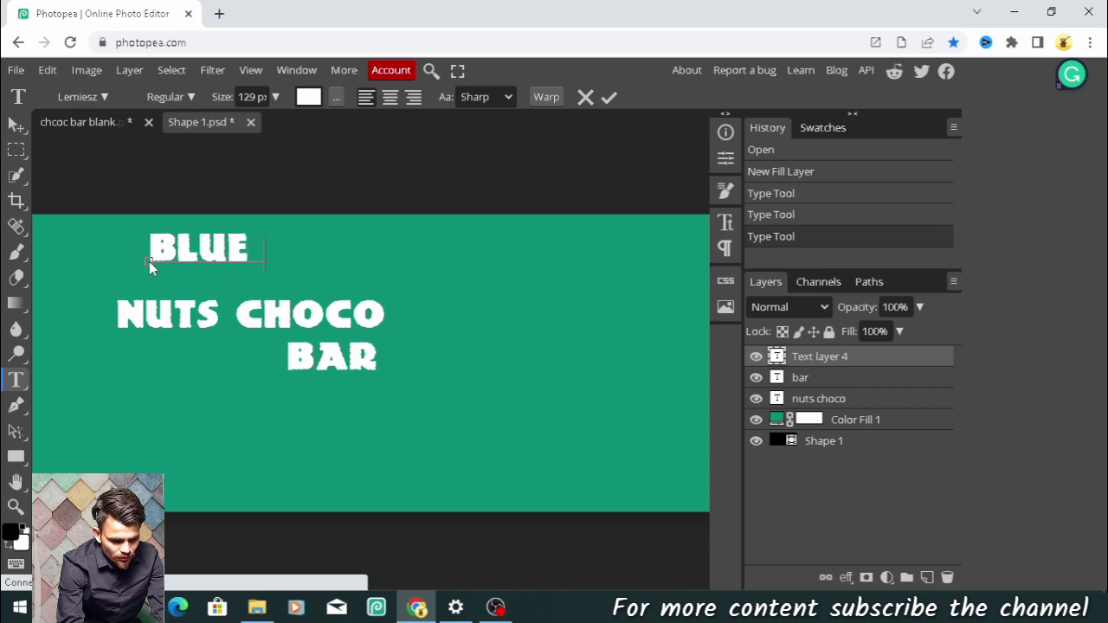
{"action": "type", "text": " BERRY"}
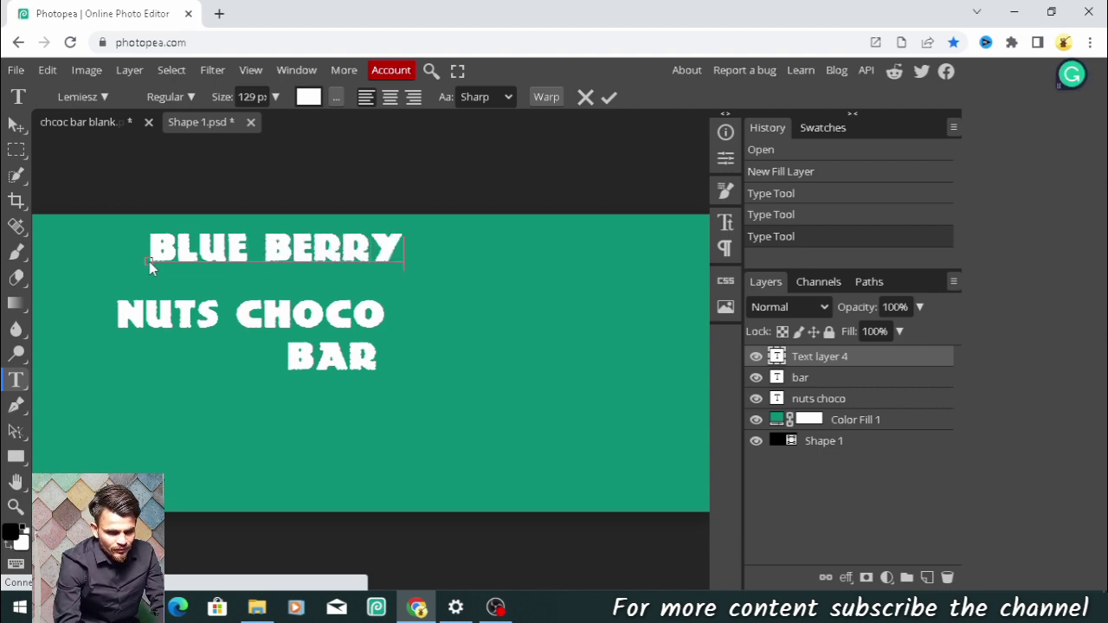
{"action": "type", "text": " FL"}
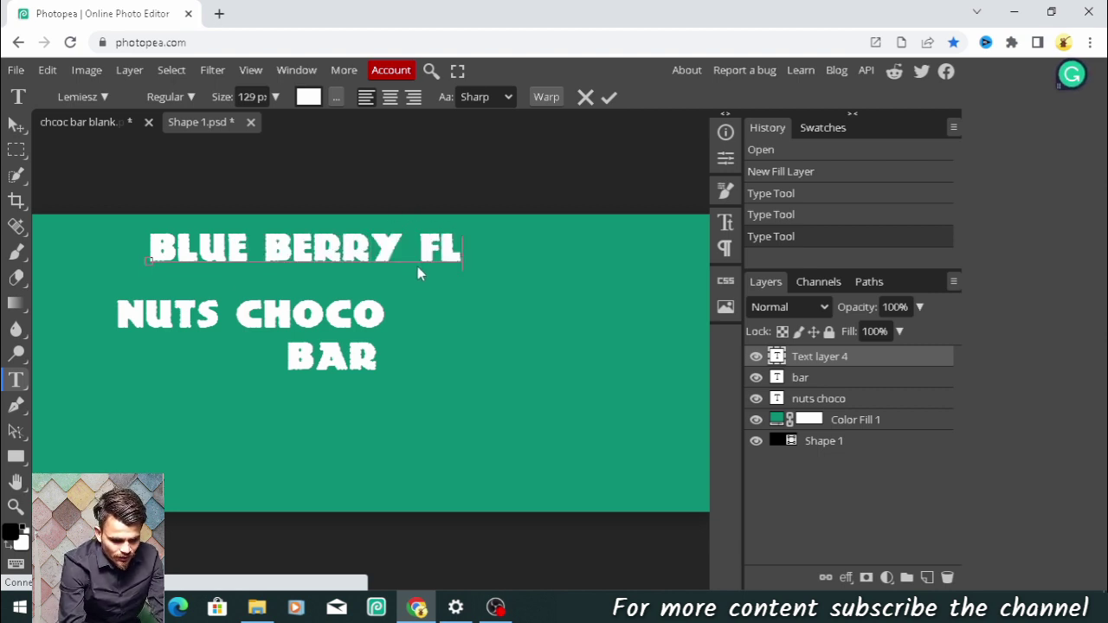
{"action": "type", "text": "AVOUR"}
{"action": "mouse_move", "coordinate": [576, 291]}
{"action": "left_mouse_down"}
{"action": "mouse_move", "coordinate": [544, 301]}
{"action": "mouse_move", "coordinate": [563, 306]}
{"action": "left_mouse_up"}
- Set the "BLUE BERRY FLAVOUR" text to the Neris Light Ital font at 54 px
{"action": "key", "text": "shift+Left"}
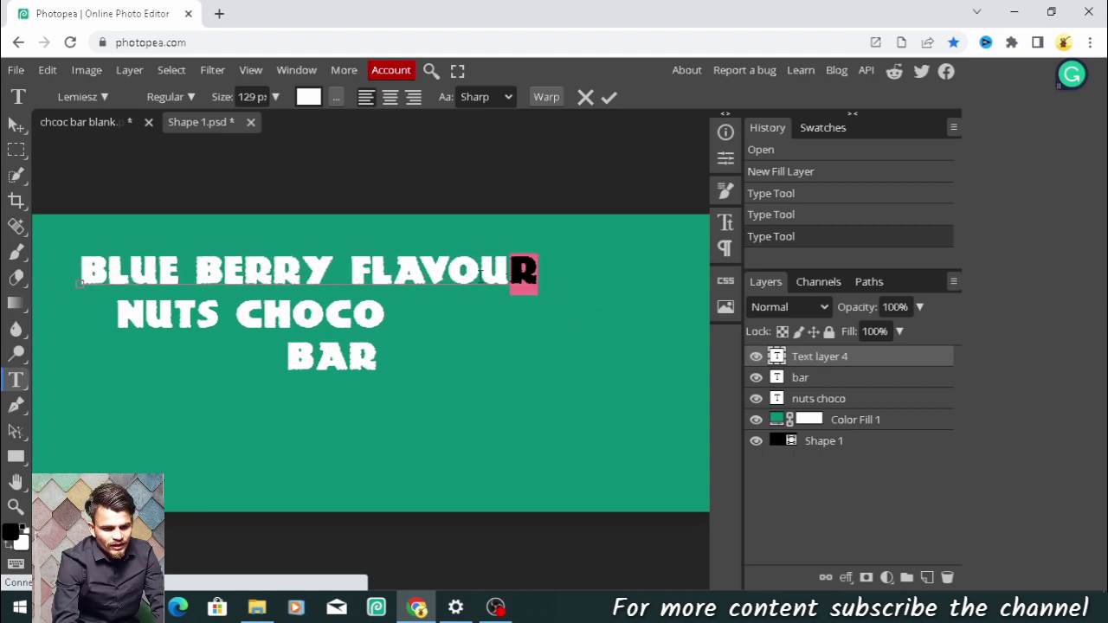
{"action": "key", "text": "ctrl+shift+Left"}
{"action": "key", "text": "ctrl+shift+Left"}
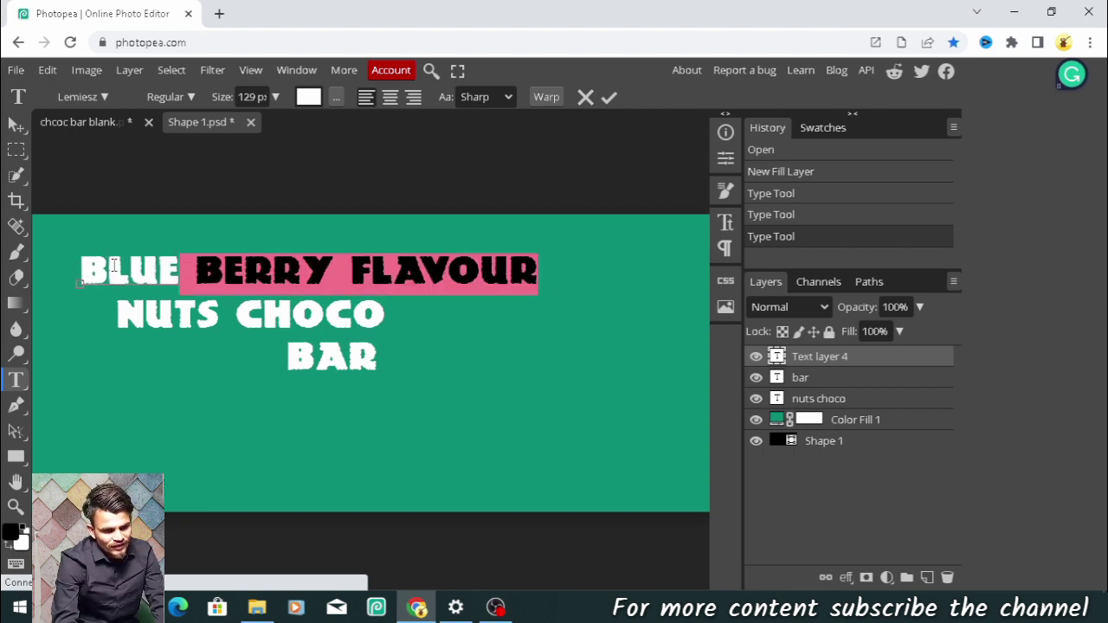
{"action": "key", "text": "ctrl+shift+Left"}
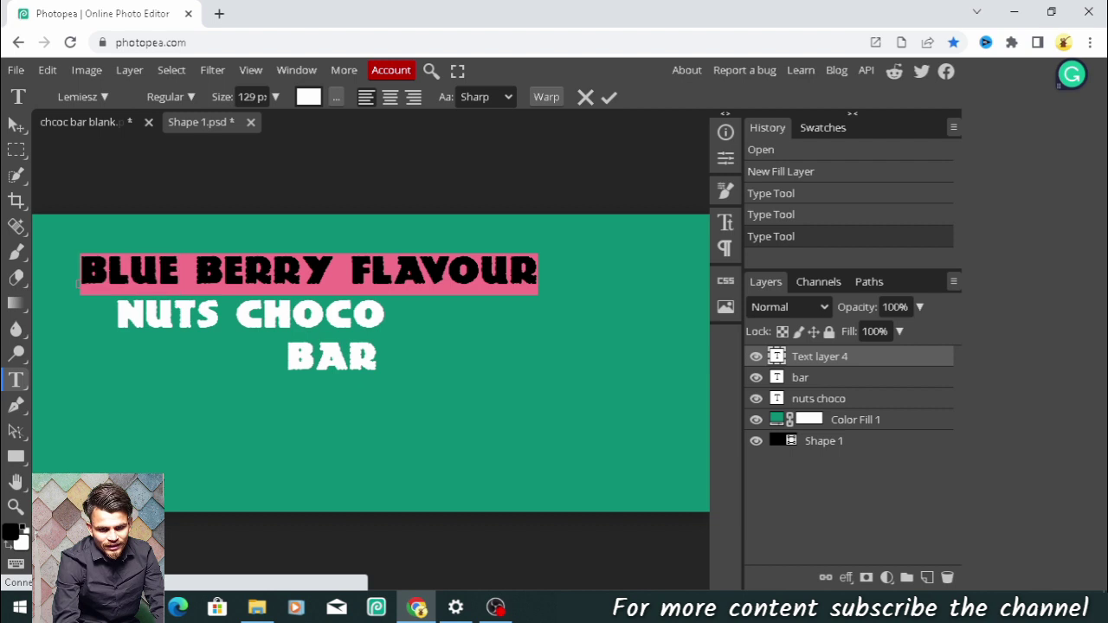
{"action": "left_click", "coordinate": [729, 224]}
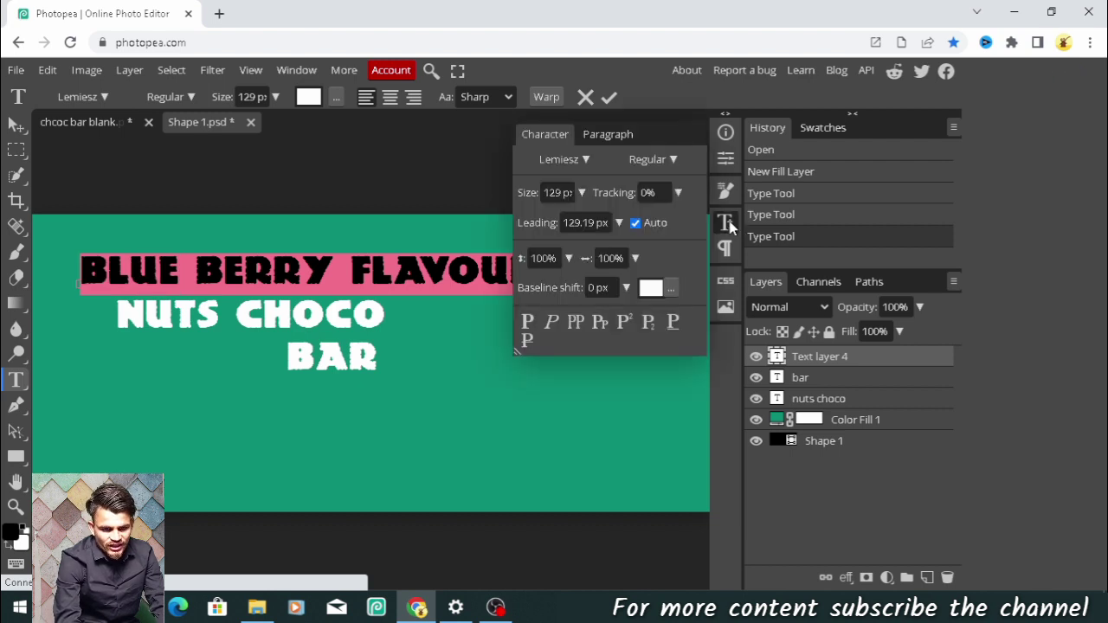
{"action": "left_click", "coordinate": [585, 160]}
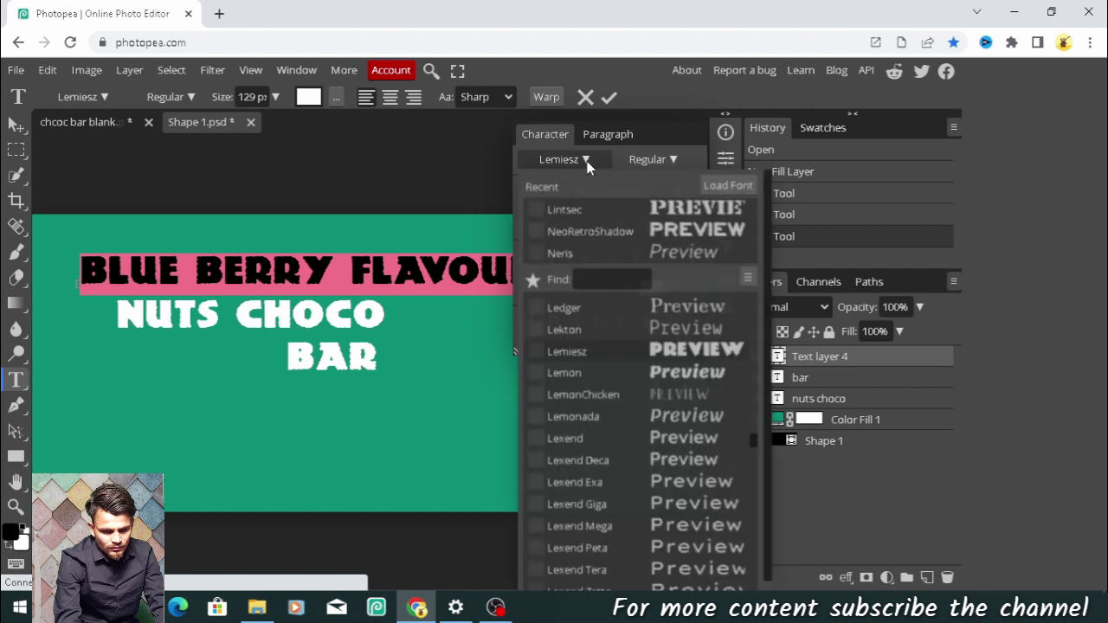
{"action": "left_click", "coordinate": [687, 252]}
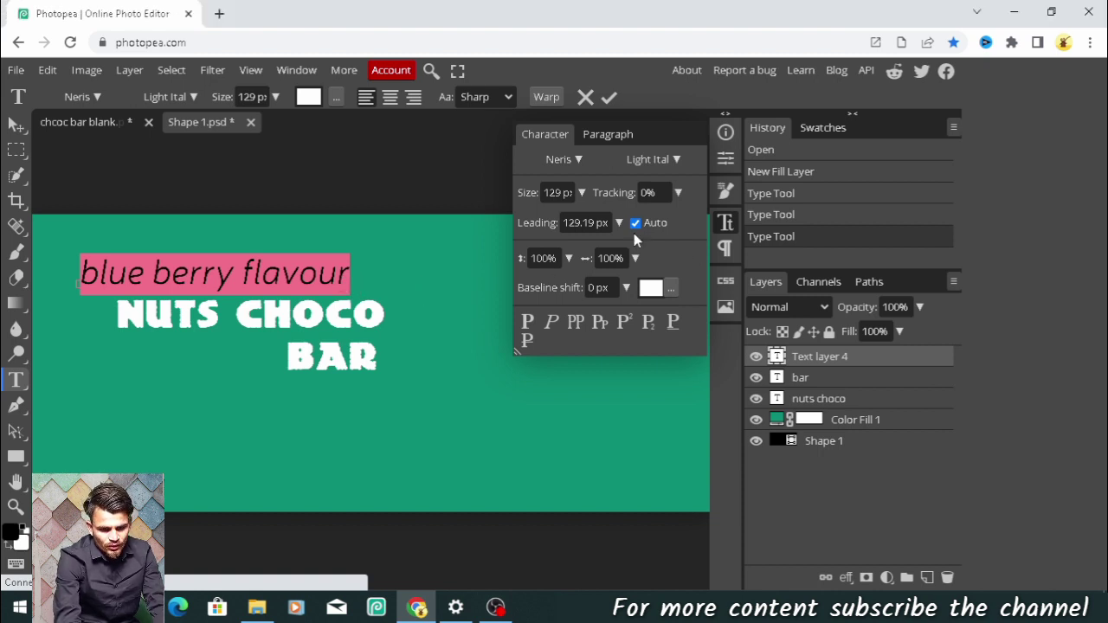
{"action": "left_click", "coordinate": [582, 193]}
{"action": "left_click_drag", "start_coordinate": [580, 227], "coordinate": [568, 223]}
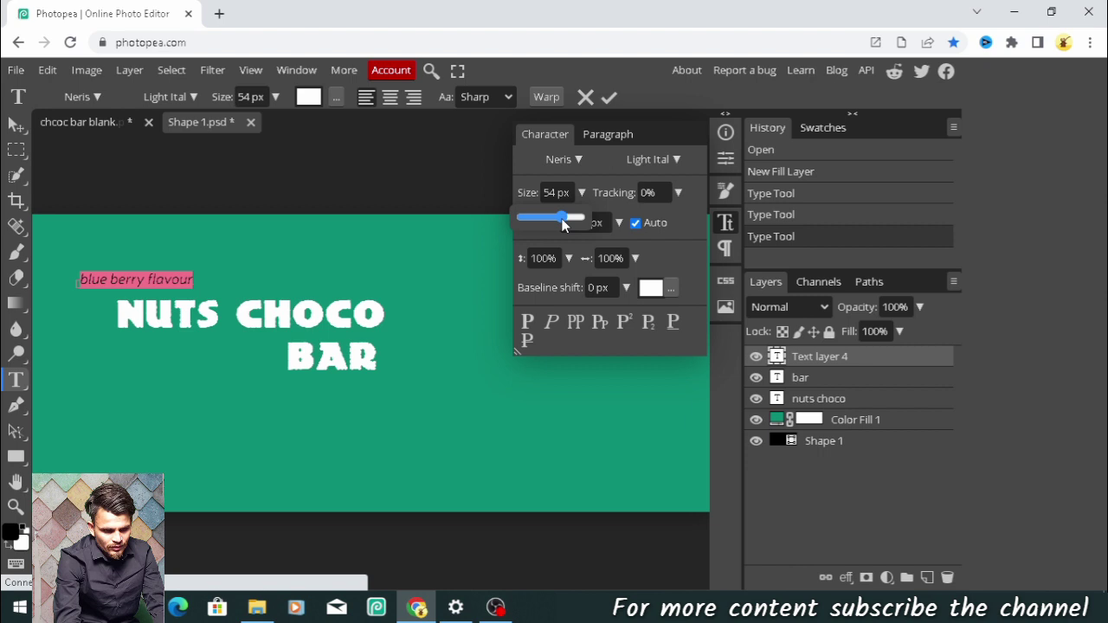
- Align the flavour text with the start of the "NUTS CHOCO" line and retype it in capitals as "BLUE BERRY FLAVOUR"
{"action": "left_click_drag", "start_coordinate": [261, 268], "coordinate": [299, 274]}
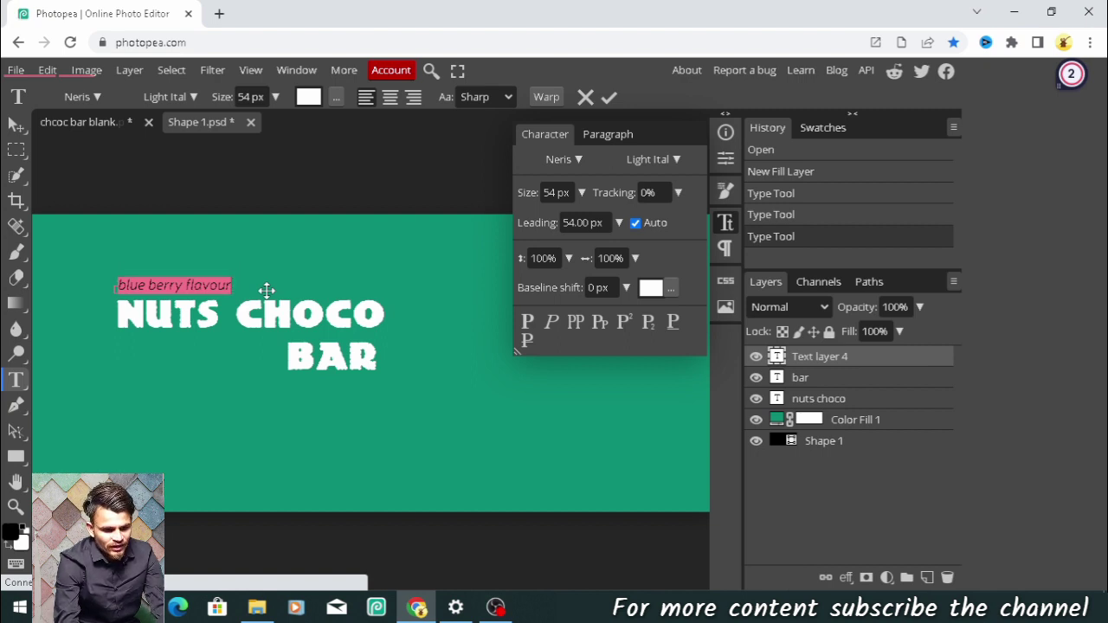
{"action": "key", "text": "BackSpace"}
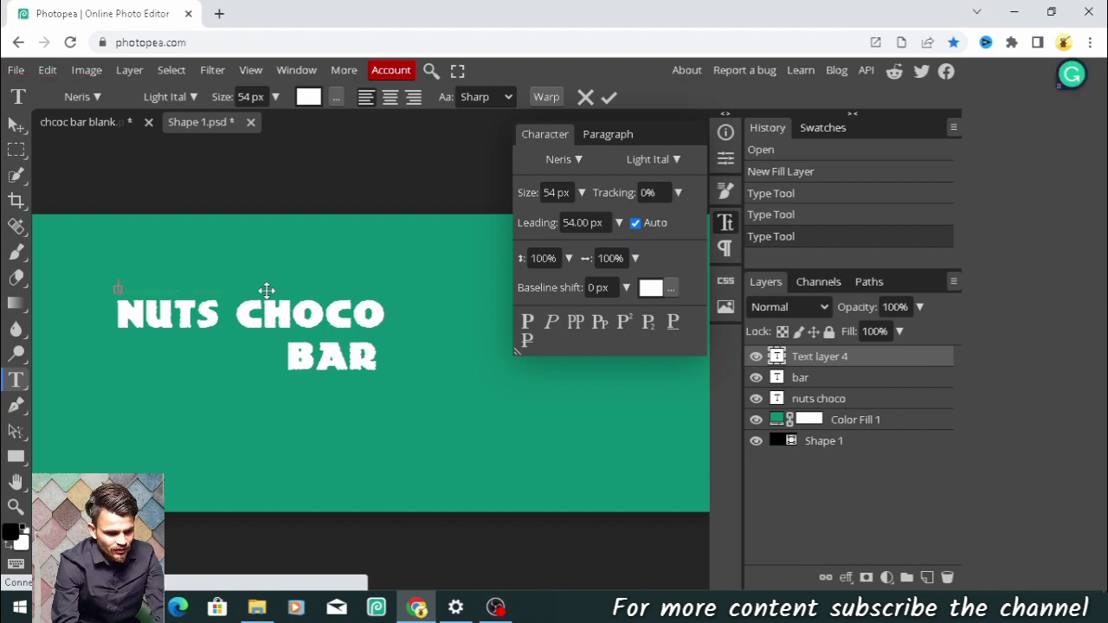
{"action": "type", "text": "BLUE BERRY FLAVOUR"}
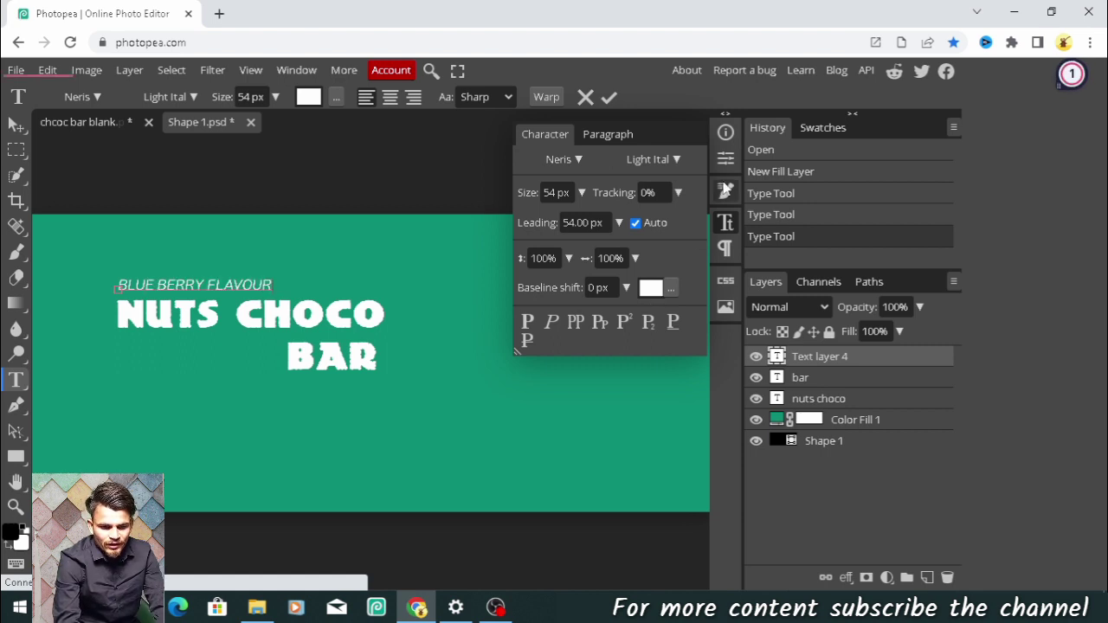
{"action": "left_click", "coordinate": [726, 222]}
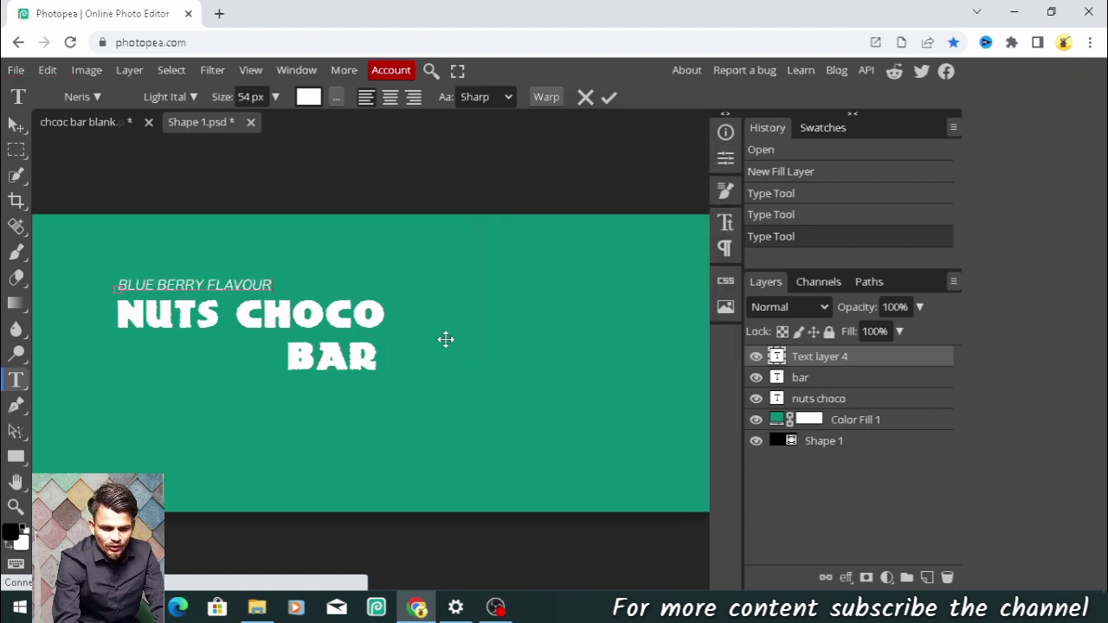
- Change the font of the "bar" text layer to Neris Light Ital
{"action": "left_click", "coordinate": [778, 379]}
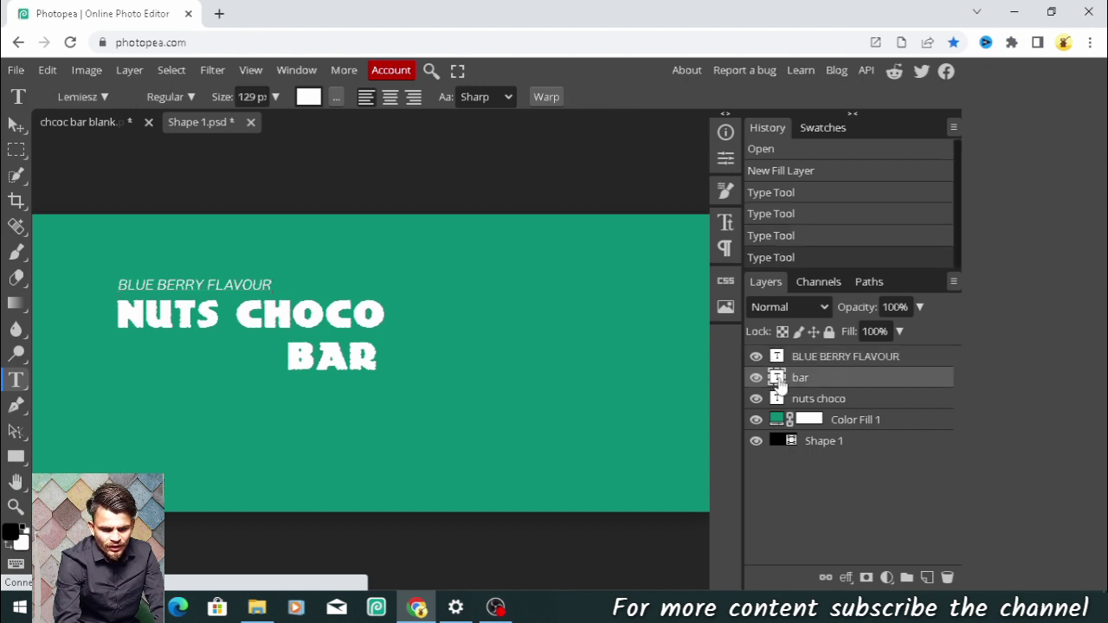
{"action": "double_click", "coordinate": [777, 379]}
{"action": "left_click", "coordinate": [725, 222]}
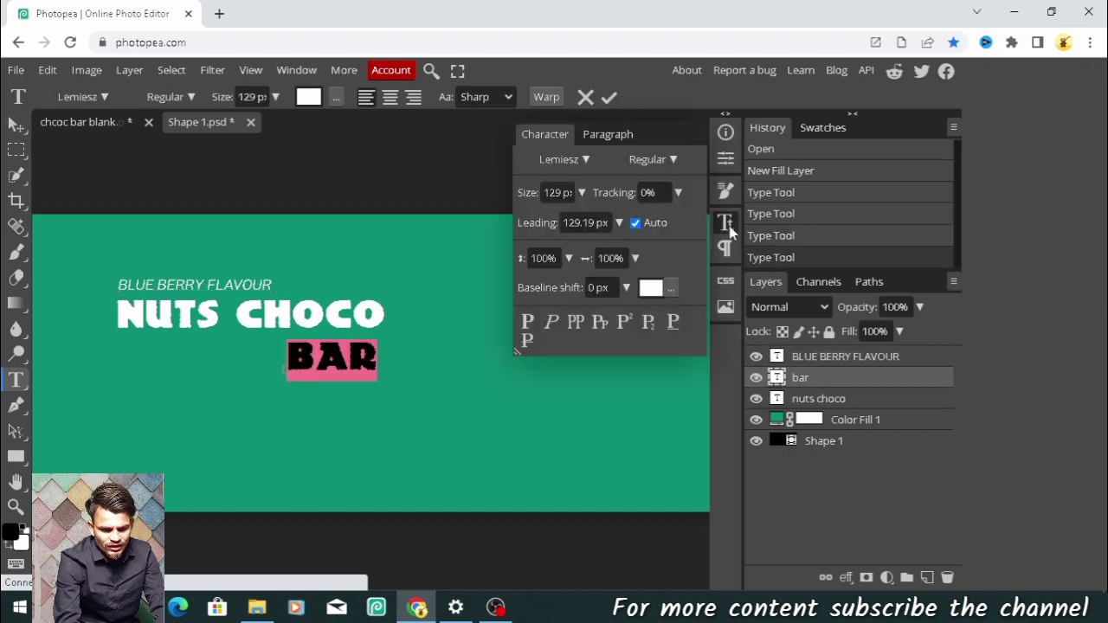
{"action": "left_click", "coordinate": [568, 161]}
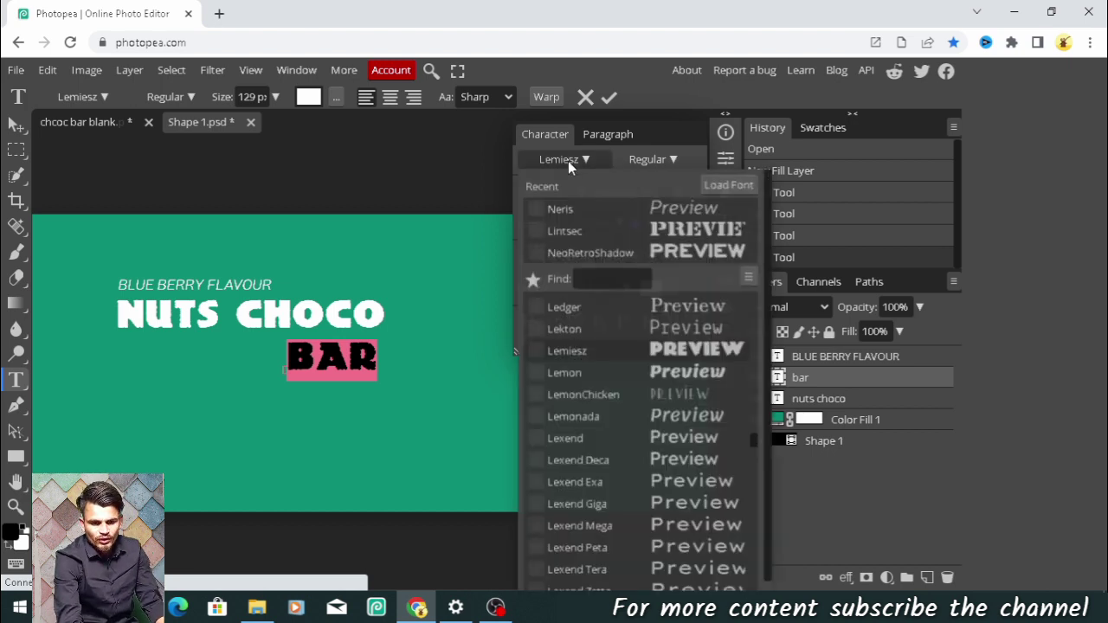
{"action": "left_click", "coordinate": [672, 209]}
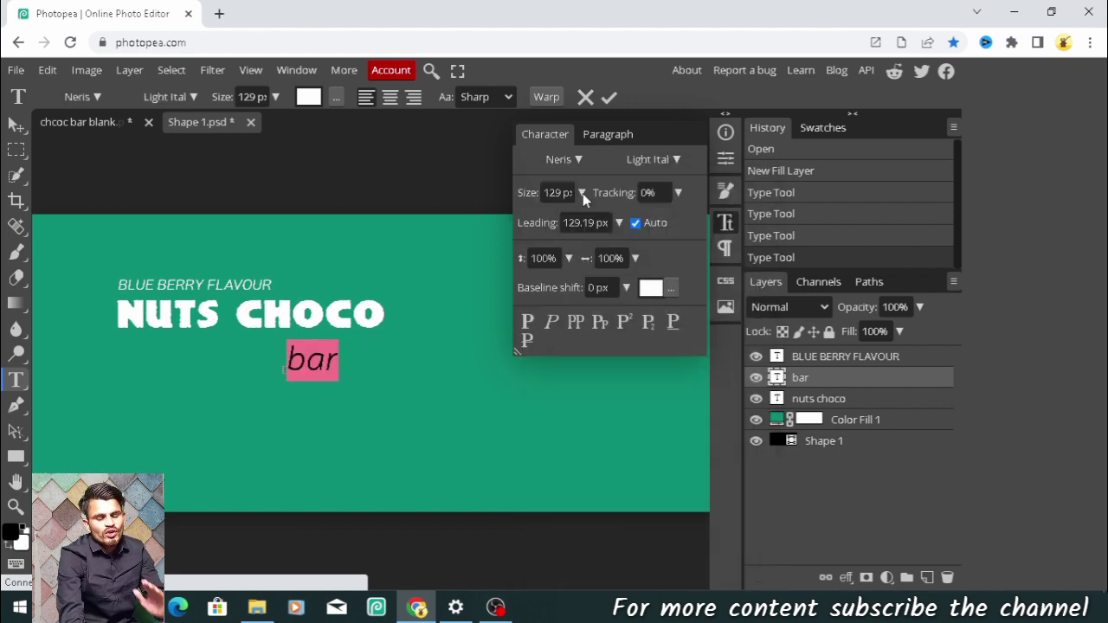
- Set the "bar" text size to 126 px and retype it in capitals as "BAR", placed under the end of CHOCO
{"action": "left_click", "coordinate": [583, 193]}
{"action": "left_click_drag", "start_coordinate": [547, 217], "coordinate": [580, 222]}
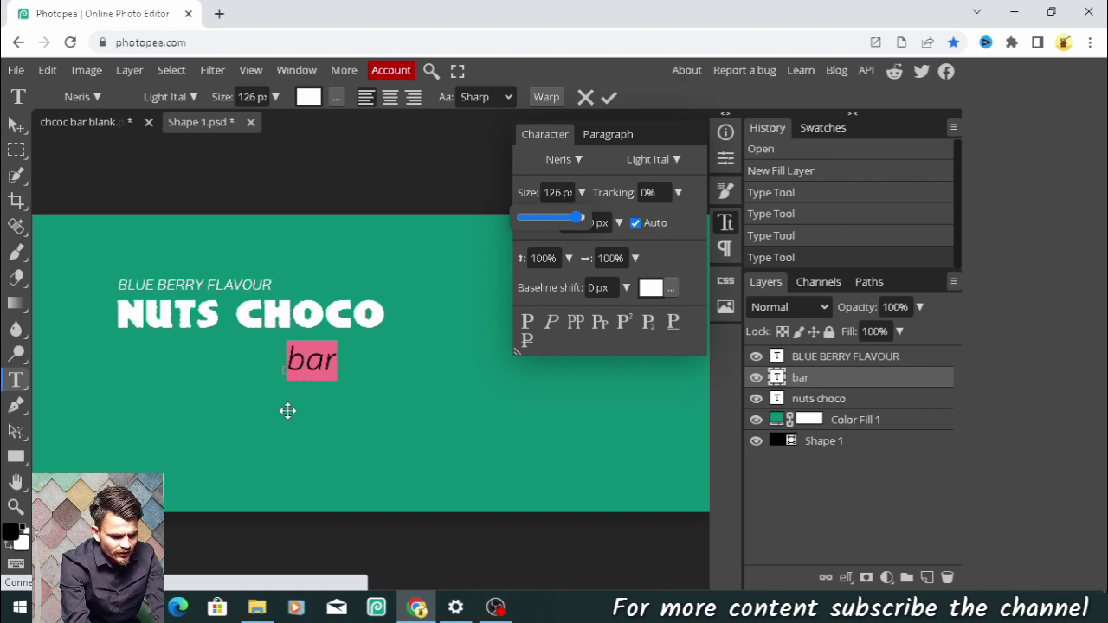
{"action": "type", "text": "BAR"}
{"action": "left_click", "coordinate": [842, 372]}
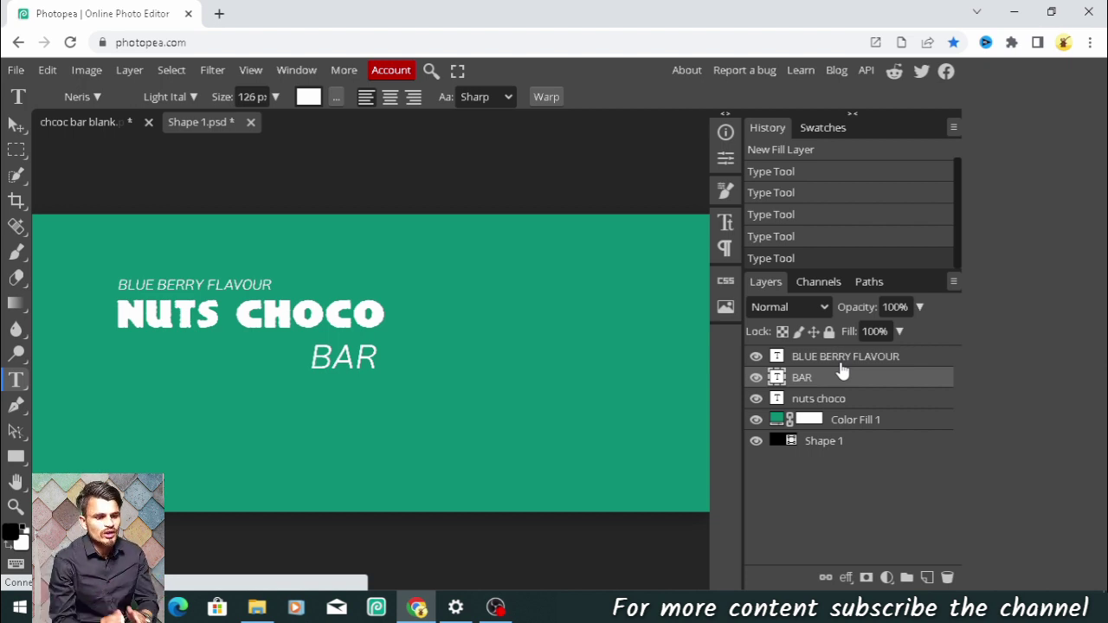
- Open the images "blue berry", "chocolate splashes realistic set-03-ai" and "nuts" from the choco bar folder
{"action": "left_click", "coordinate": [23, 73]}
{"action": "left_click", "coordinate": [73, 121]}
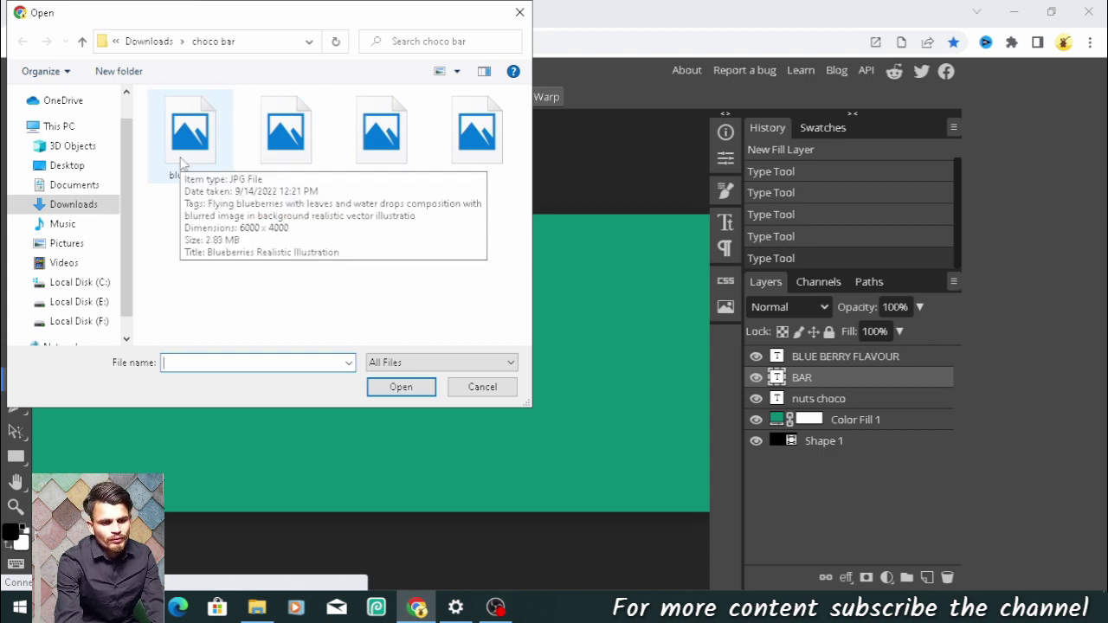
{"action": "left_click", "coordinate": [182, 162]}
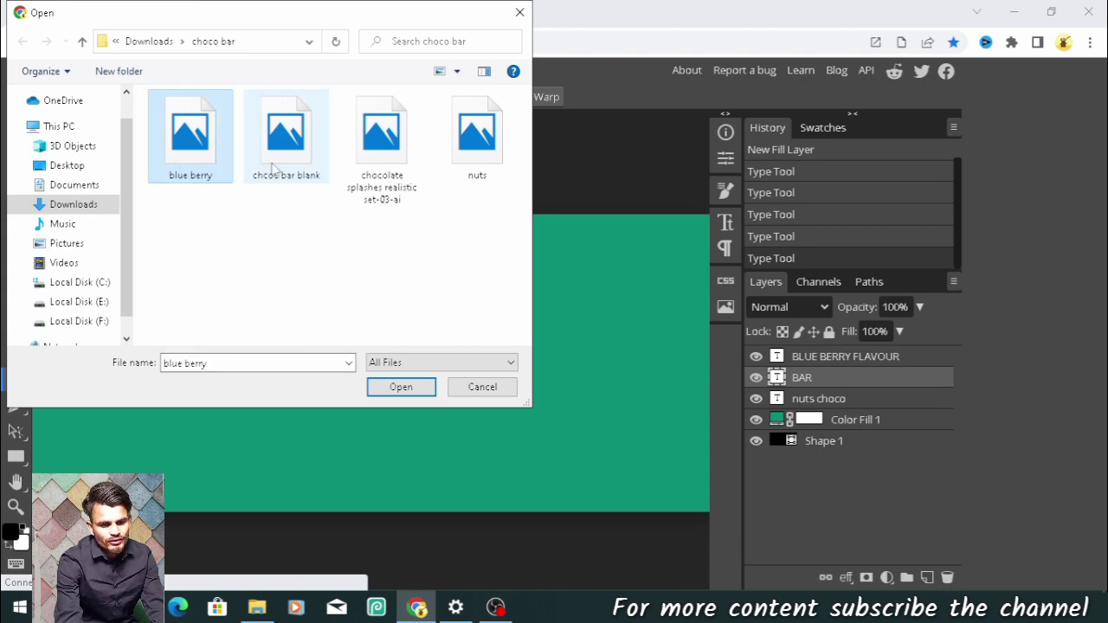
{"action": "left_click", "coordinate": [378, 181], "text": "ctrl"}
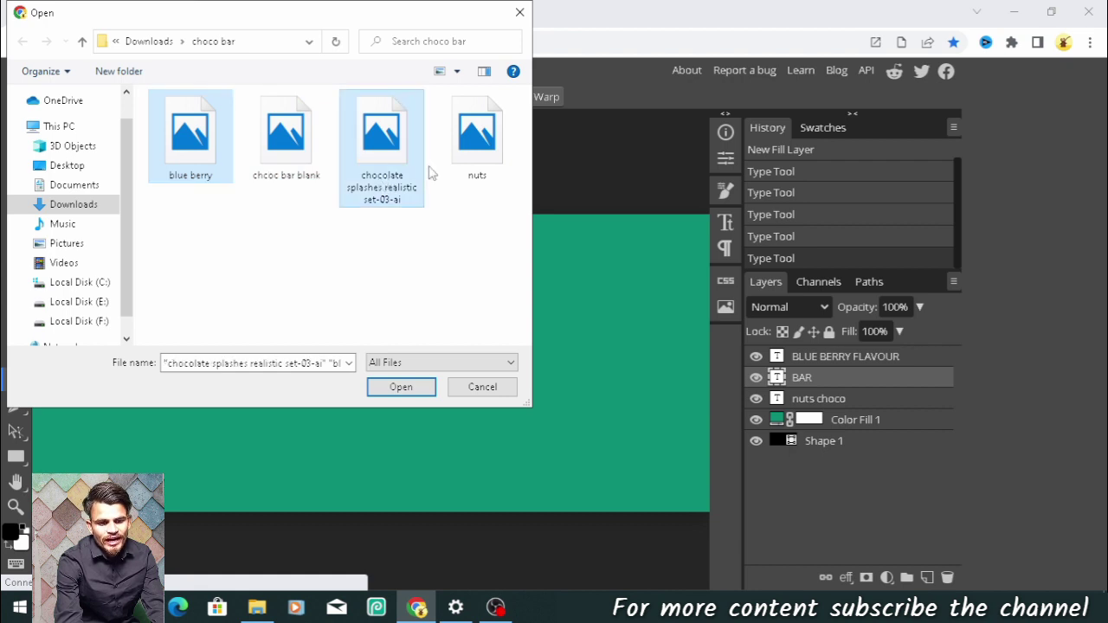
{"action": "left_click", "coordinate": [472, 164], "text": "ctrl"}
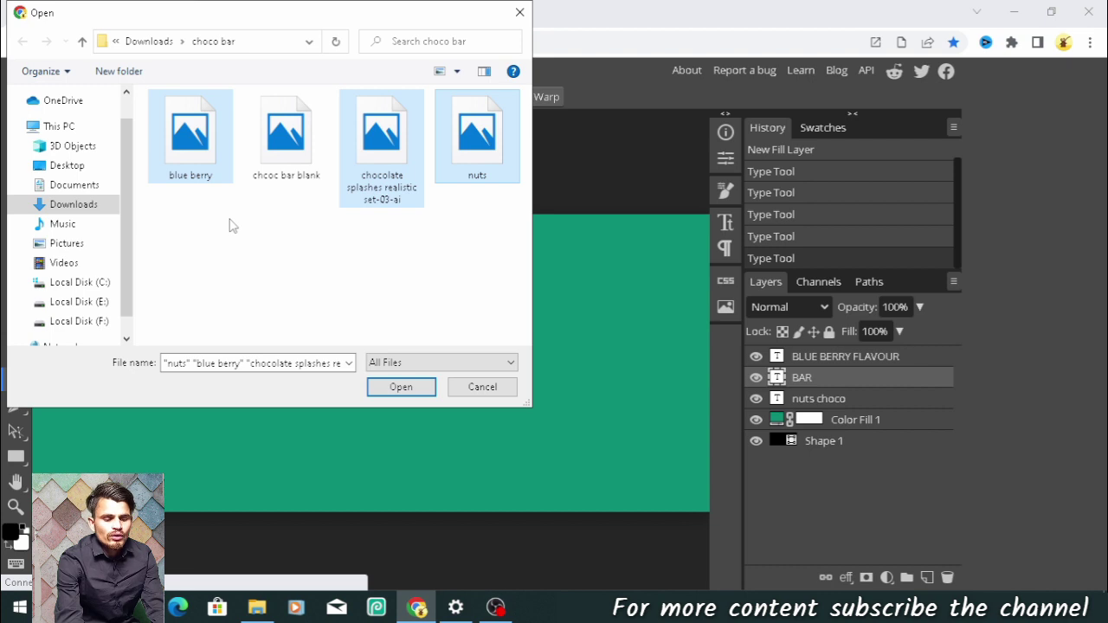
{"action": "left_click", "coordinate": [401, 387]}
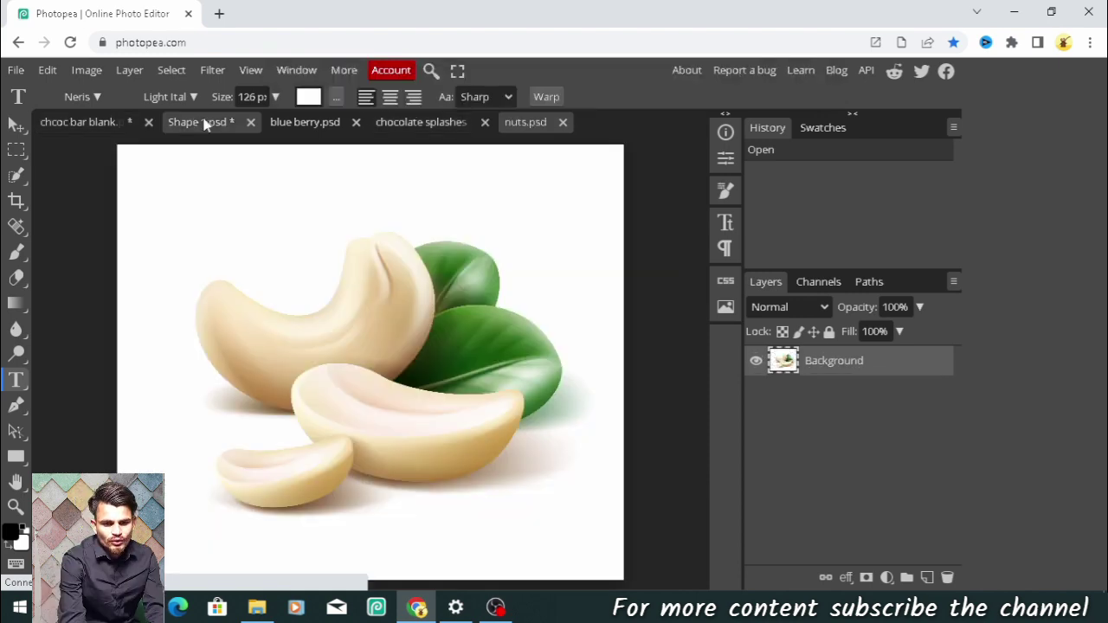
- Look through the opened images and remove the background of the blue berry image with Remove BG
{"action": "left_click", "coordinate": [287, 122]}
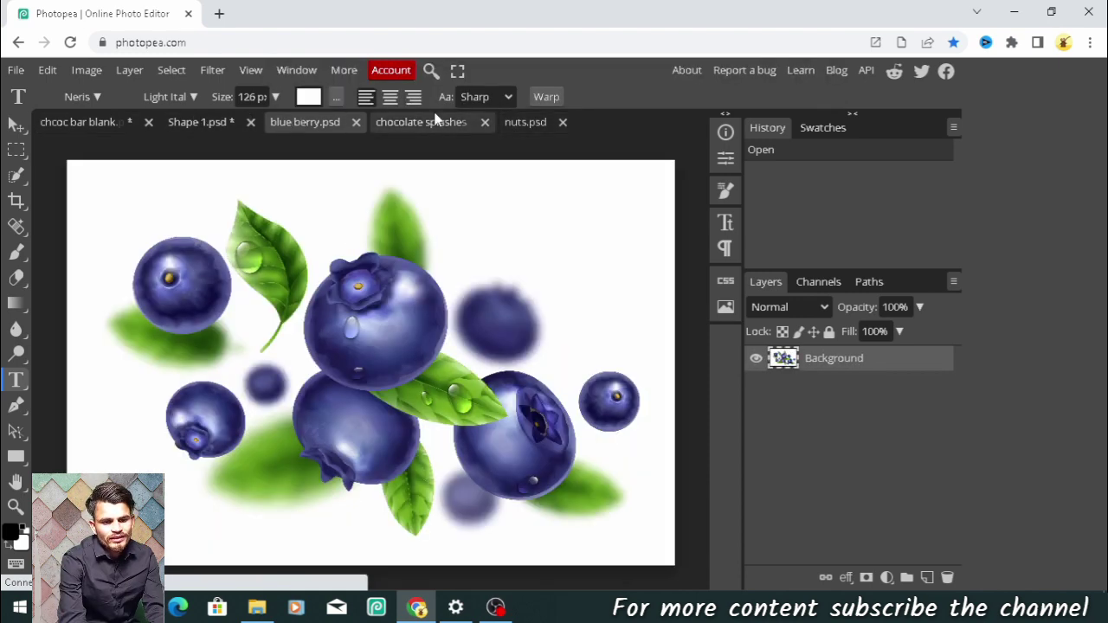
{"action": "left_click", "coordinate": [529, 122]}
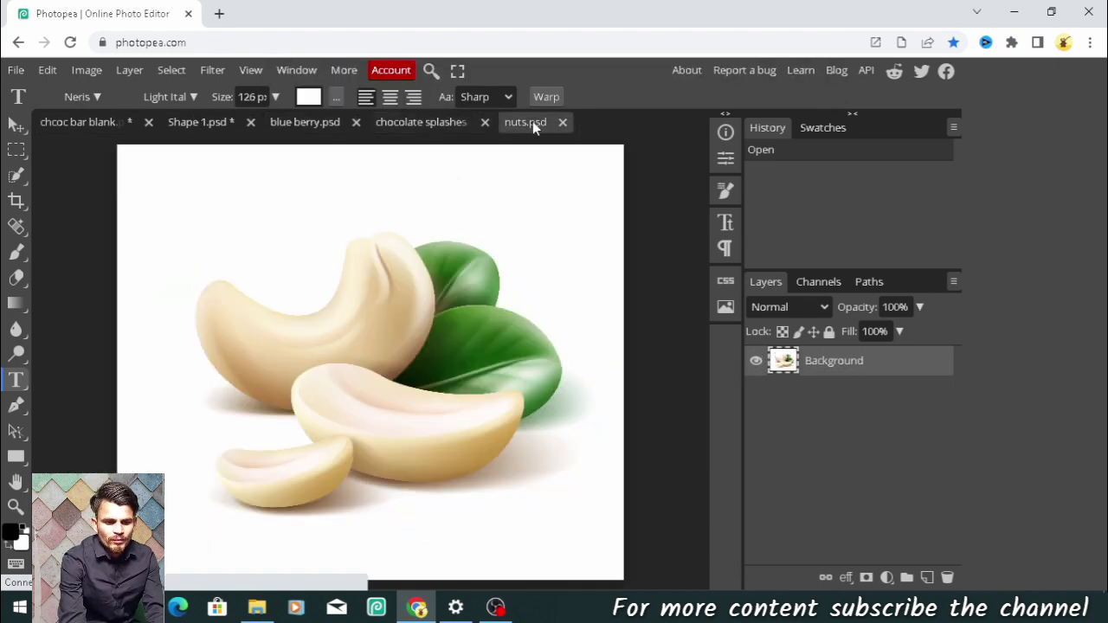
{"action": "left_click", "coordinate": [439, 123]}
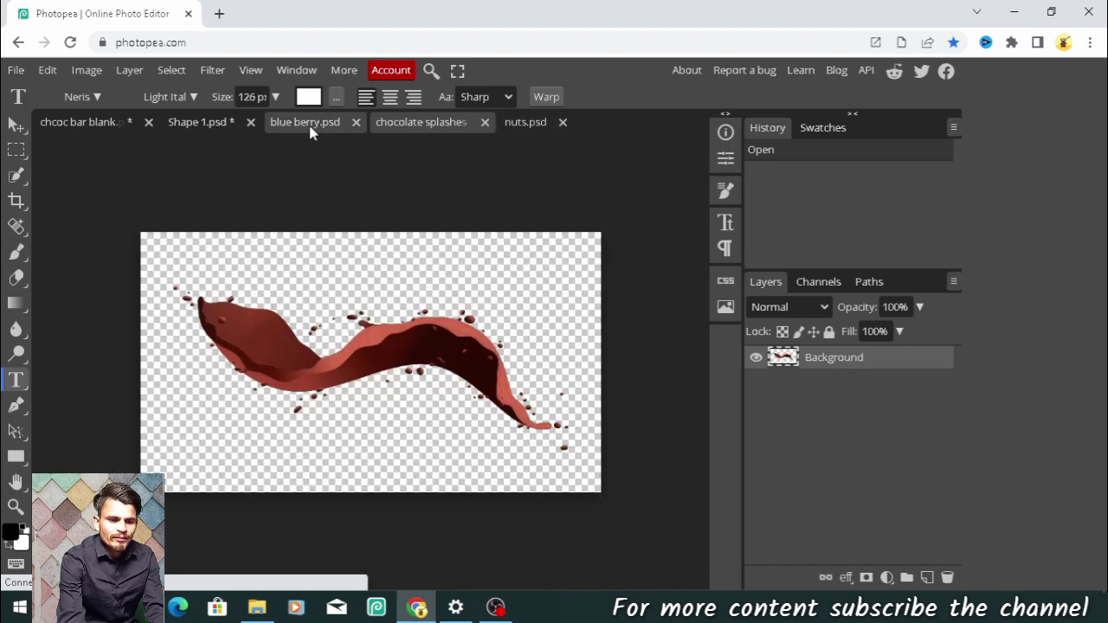
{"action": "left_click", "coordinate": [310, 124]}
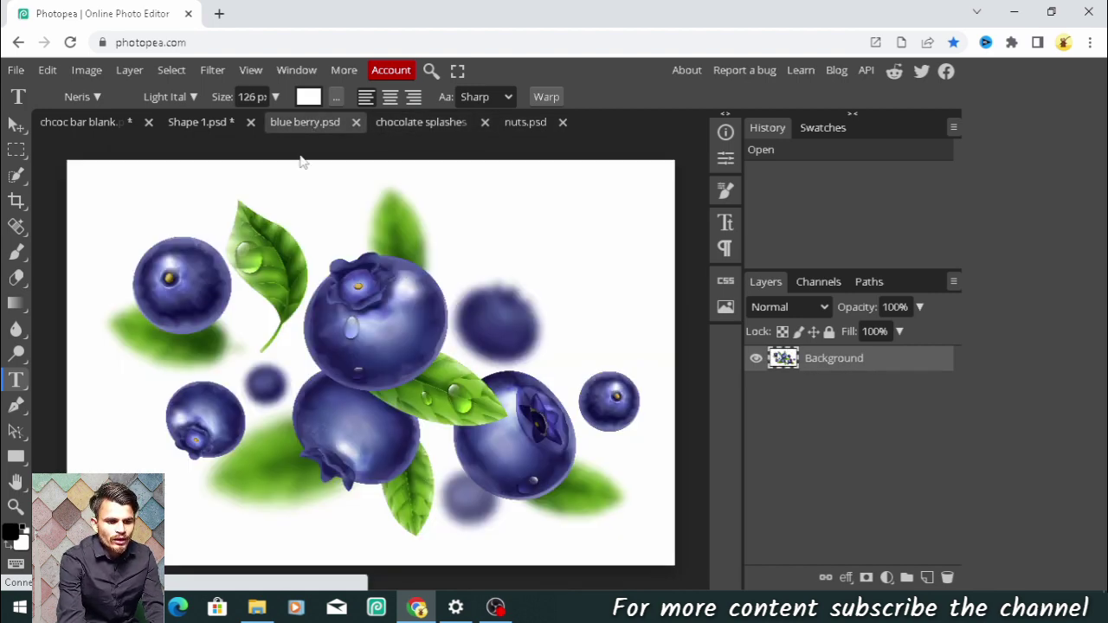
{"action": "left_click", "coordinate": [171, 75]}
{"action": "left_click", "coordinate": [170, 72]}
{"action": "left_click", "coordinate": [169, 75]}
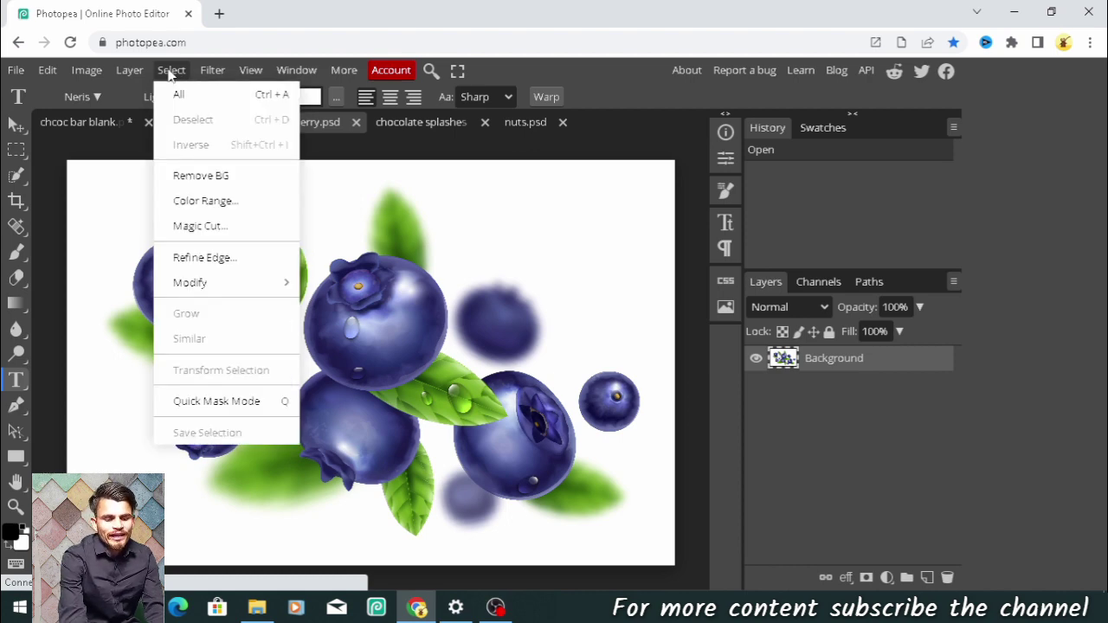
{"action": "left_click", "coordinate": [212, 179]}
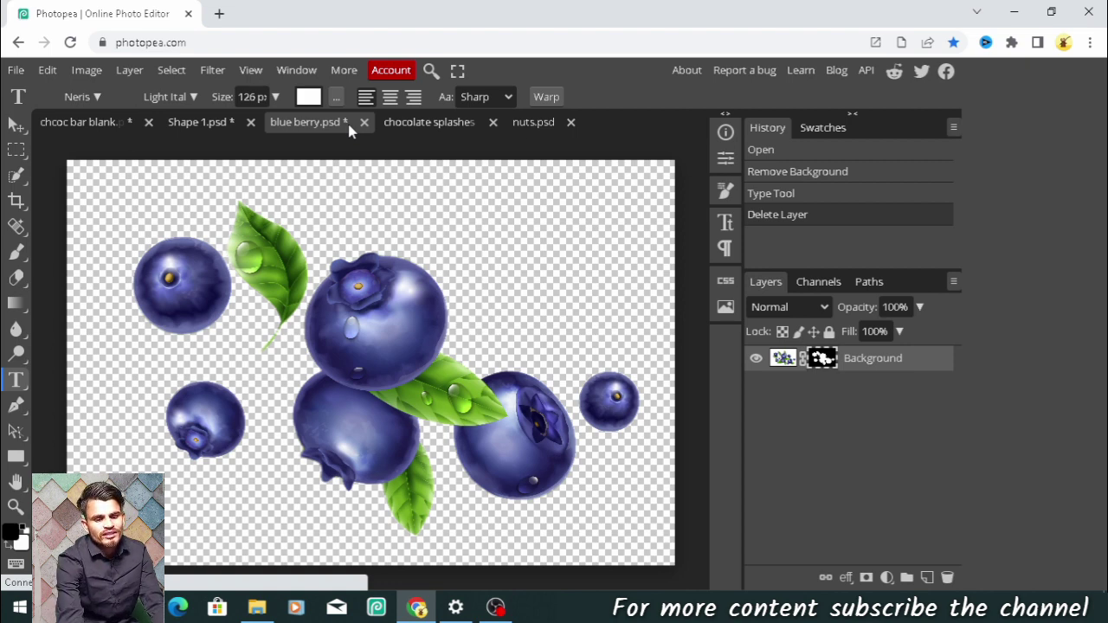
- Remove the background of the nuts image with Remove BG and switch to the chocolate splashes image
{"action": "left_click", "coordinate": [530, 127]}
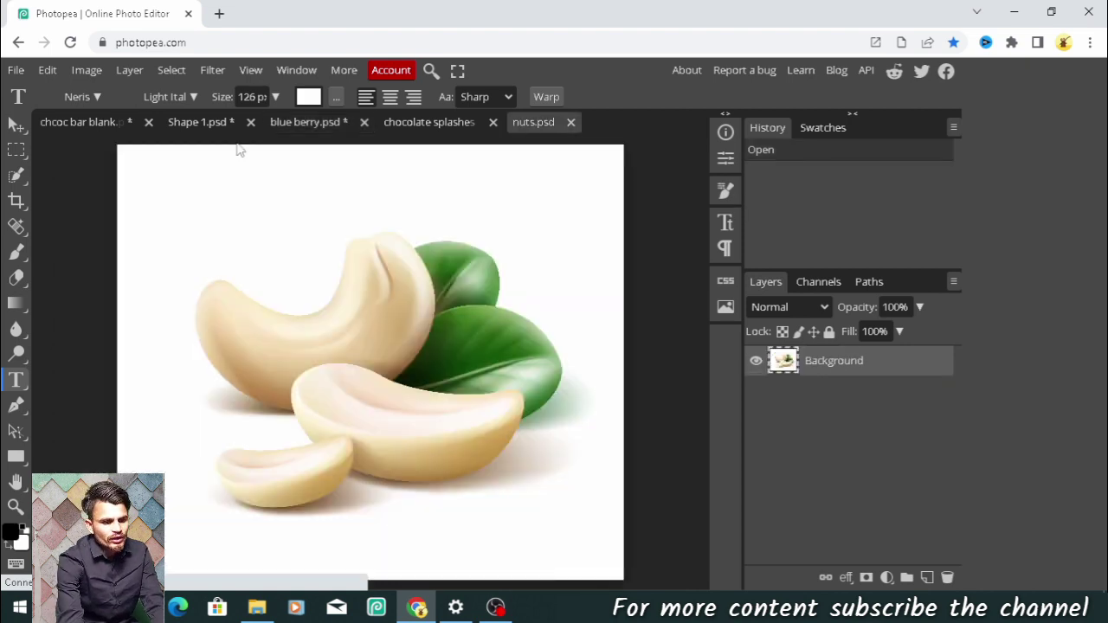
{"action": "left_click", "coordinate": [172, 72]}
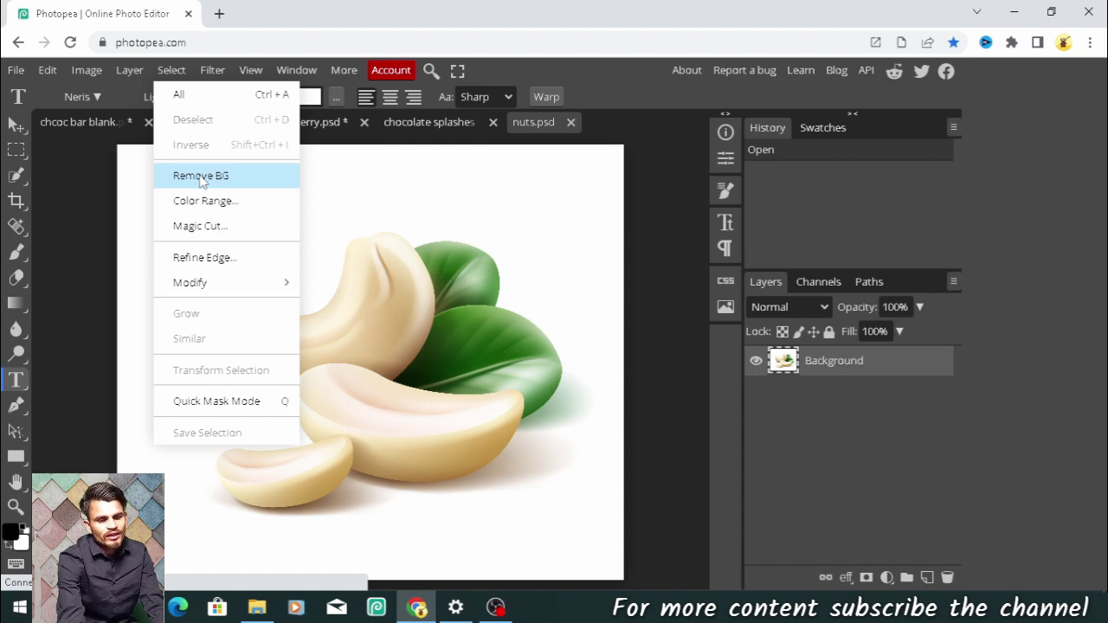
{"action": "left_click", "coordinate": [201, 176]}
{"action": "left_click", "coordinate": [442, 119]}
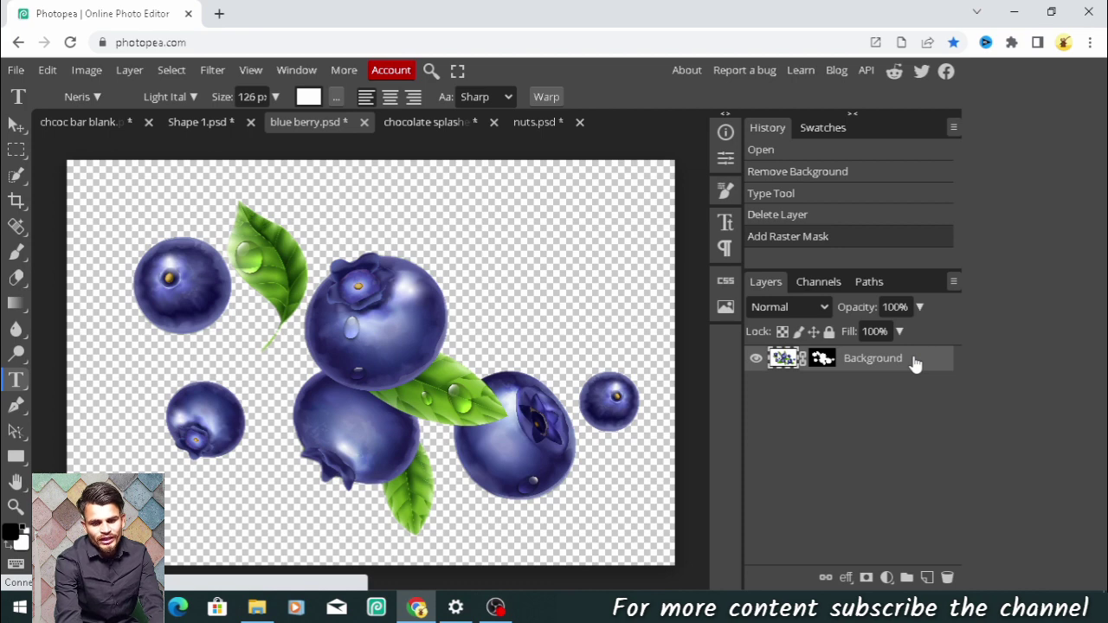
- Copy the cut-out blueberry layer into the Shape 1 wrapper design and rename it "BLUBERRY"
{"action": "left_click_drag", "start_coordinate": [916, 363], "coordinate": [521, 353]}
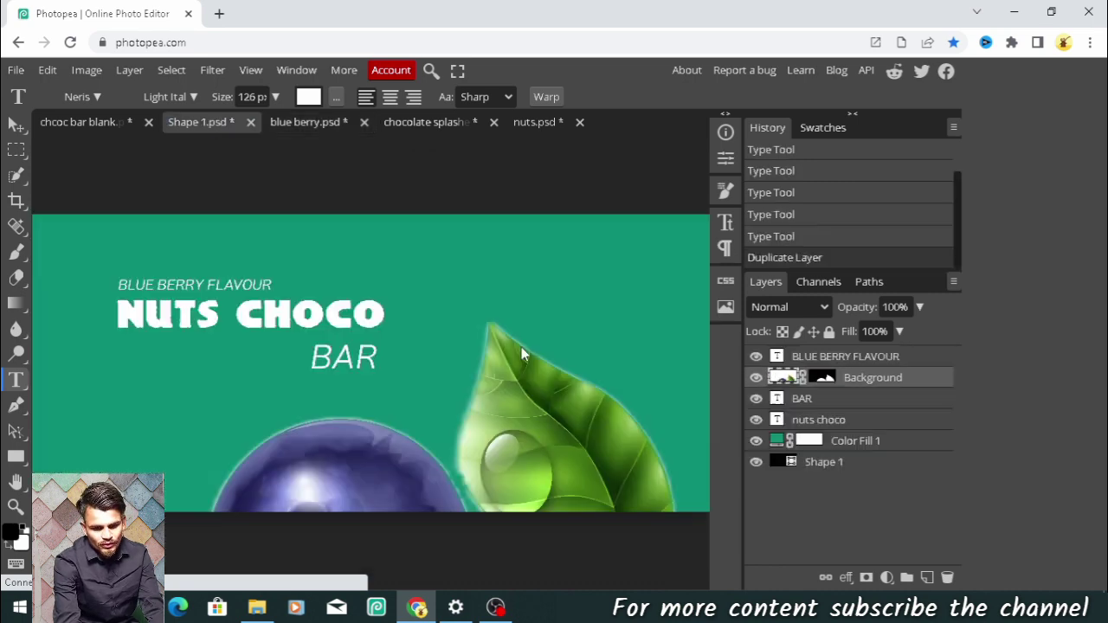
{"action": "double_click", "coordinate": [871, 381]}
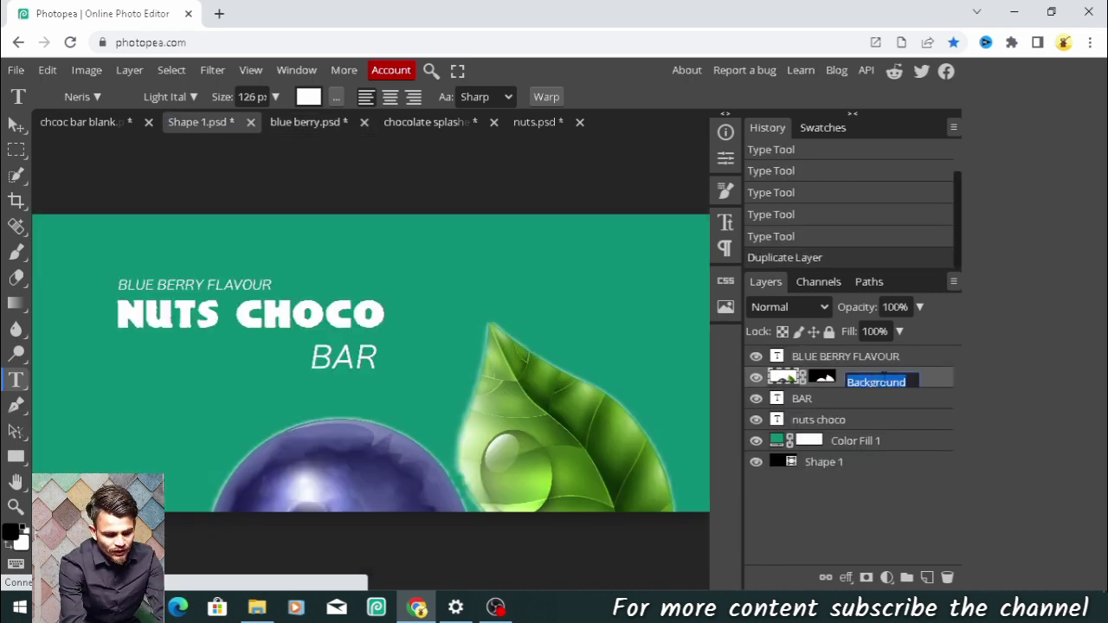
{"action": "type", "text": "BLU"}
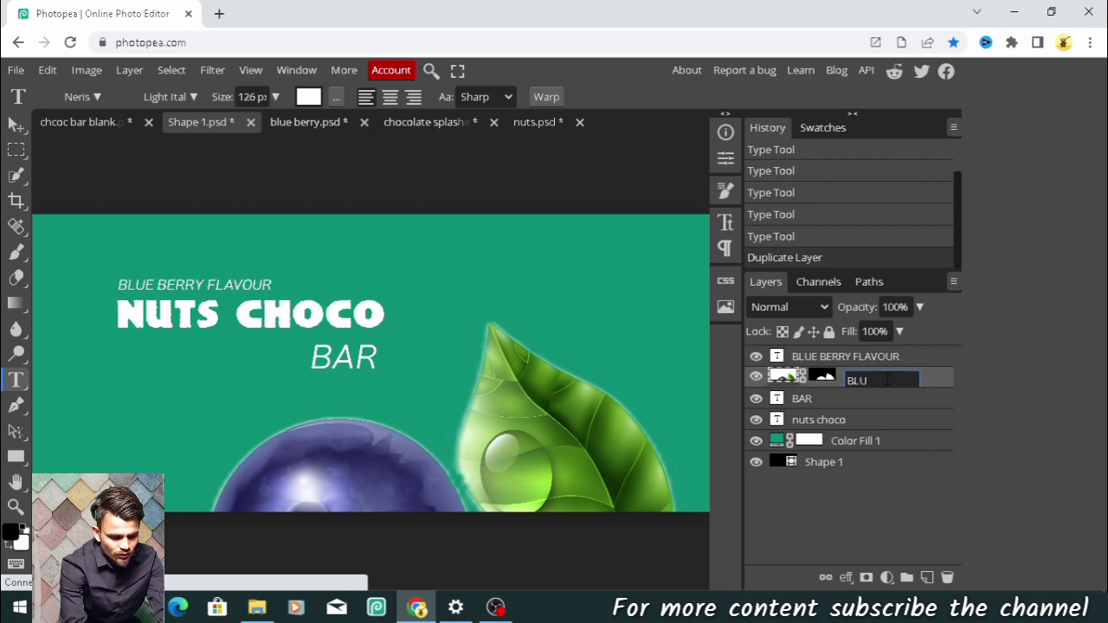
{"action": "type", "text": "BERRY"}
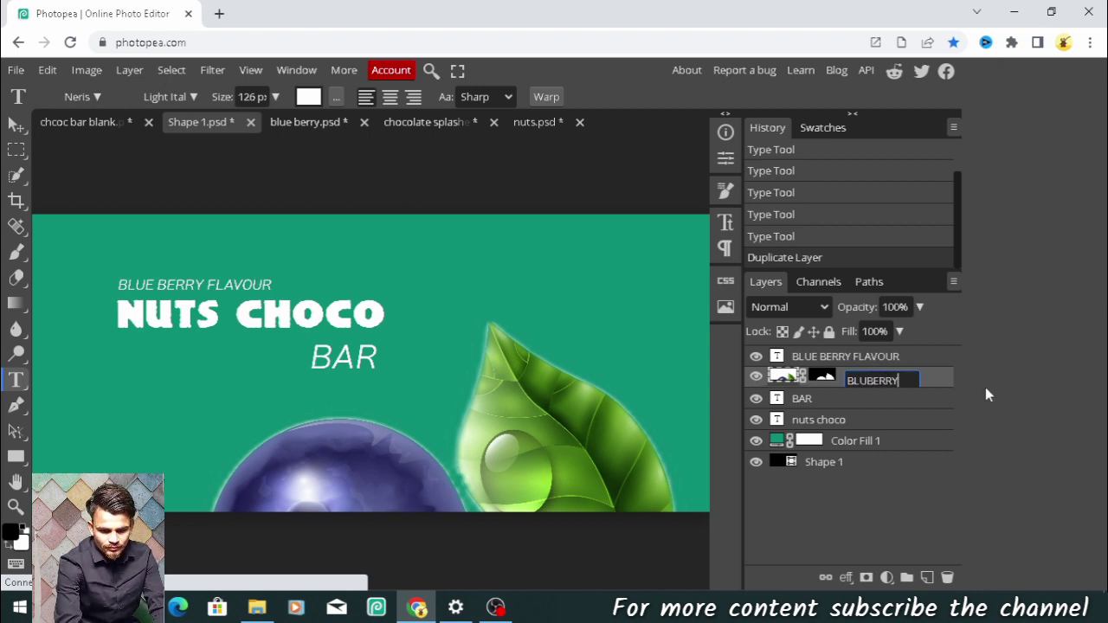
{"action": "left_click", "coordinate": [16, 125]}
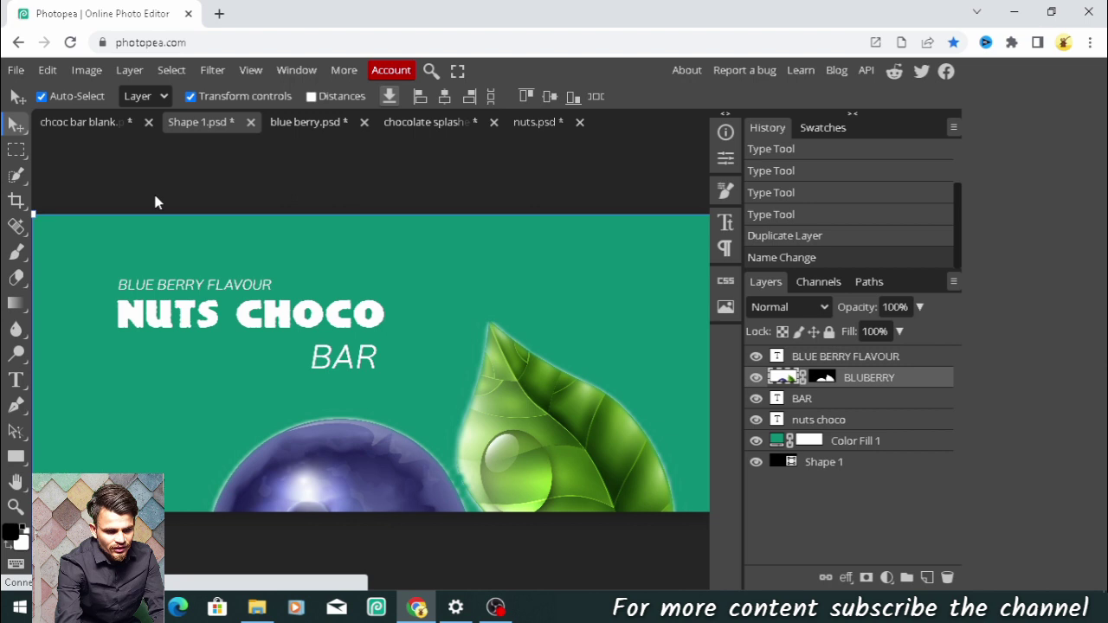
{"action": "scroll", "coordinate": [155, 200], "scroll_direction": "down", "scroll_amount": 3}
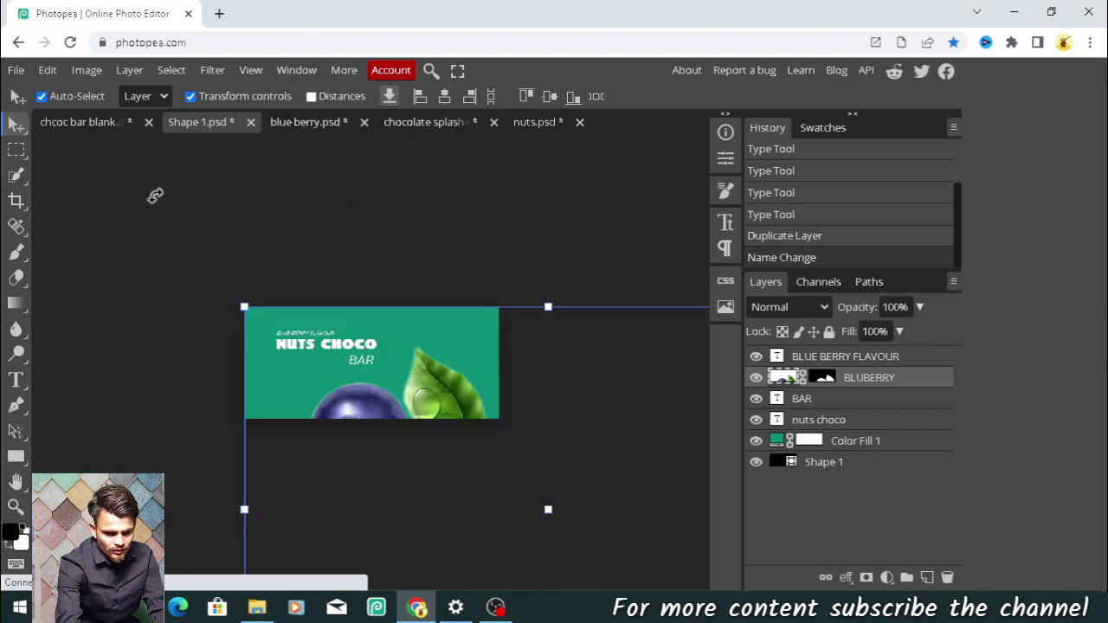
{"action": "scroll", "coordinate": [155, 196], "scroll_direction": "down", "scroll_amount": 3}
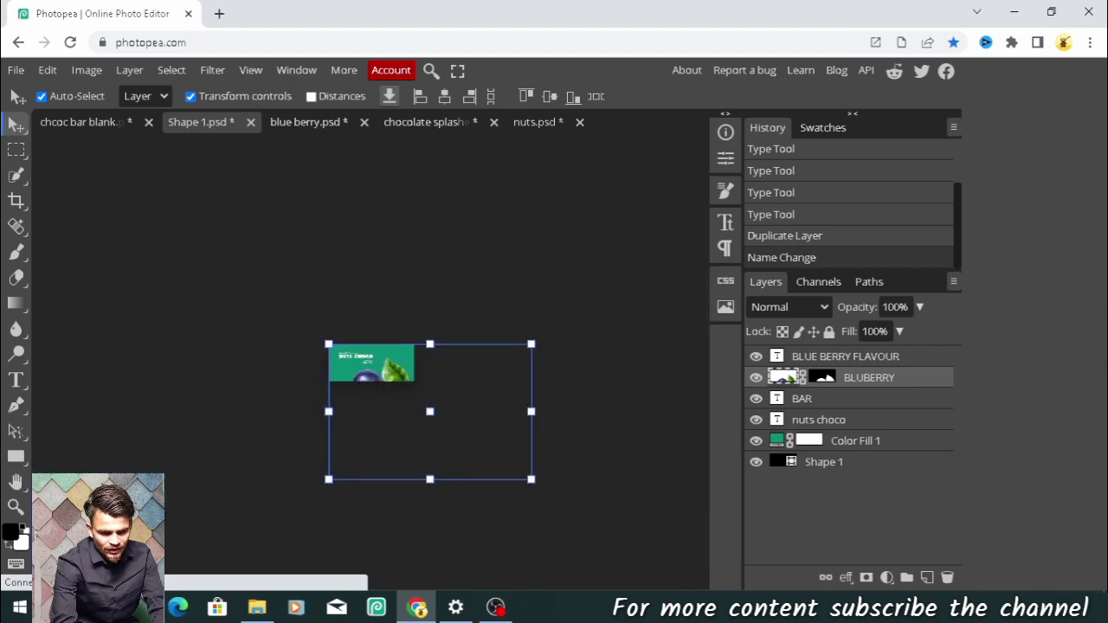
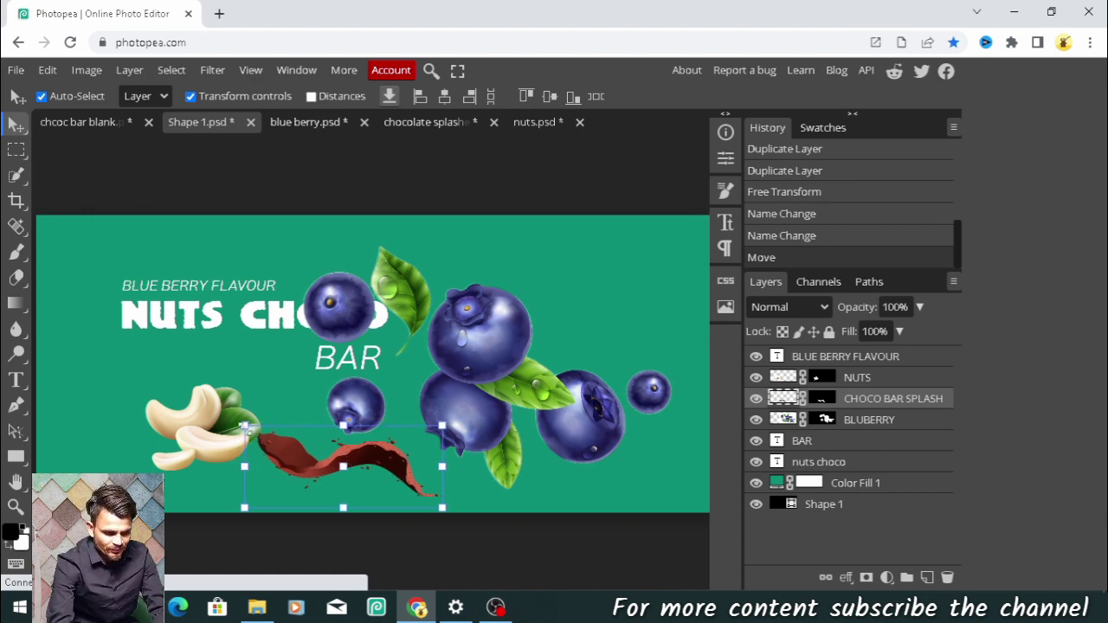
- Enlarge the chocolate splash to about 121% and shift it toward the nuts beneath the product text
{"action": "left_click_drag", "start_coordinate": [245, 425], "coordinate": [189, 432]}
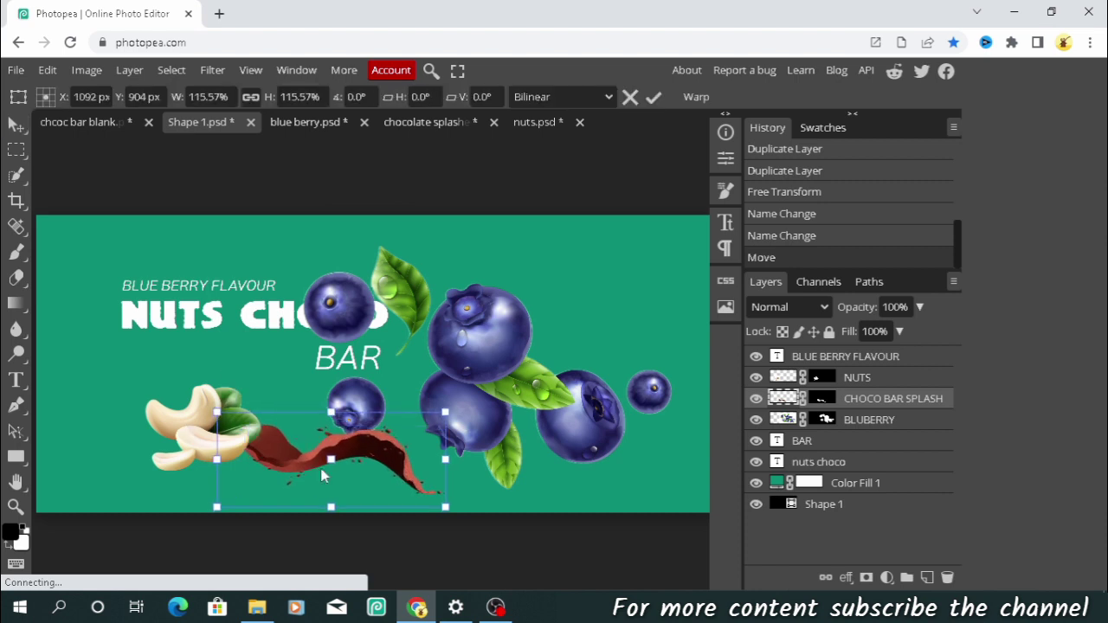
{"action": "left_click_drag", "start_coordinate": [321, 475], "coordinate": [304, 475]}
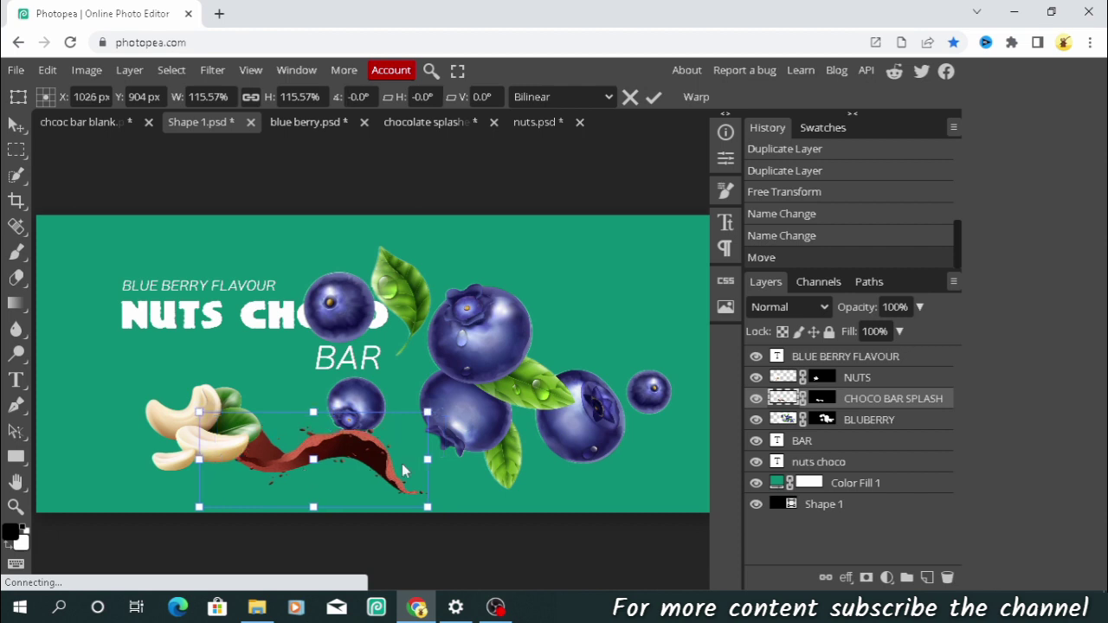
{"action": "left_click_drag", "start_coordinate": [427, 412], "coordinate": [439, 414]}
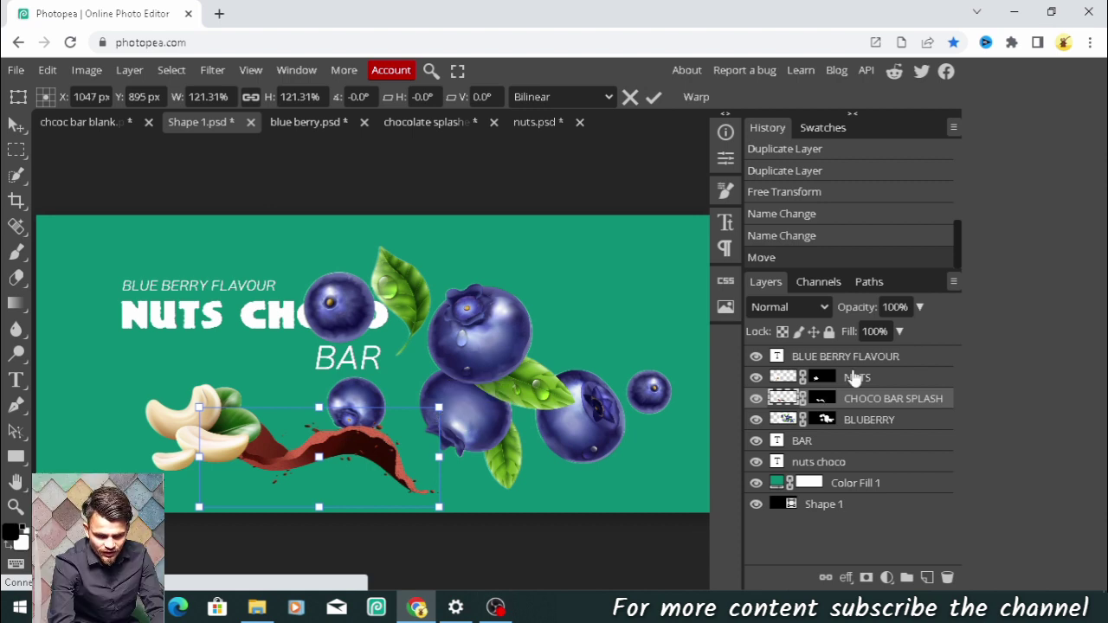
- Scale the nuts image to about 71% and place it on the upper part of the chocolate splash
{"action": "left_click", "coordinate": [854, 377]}
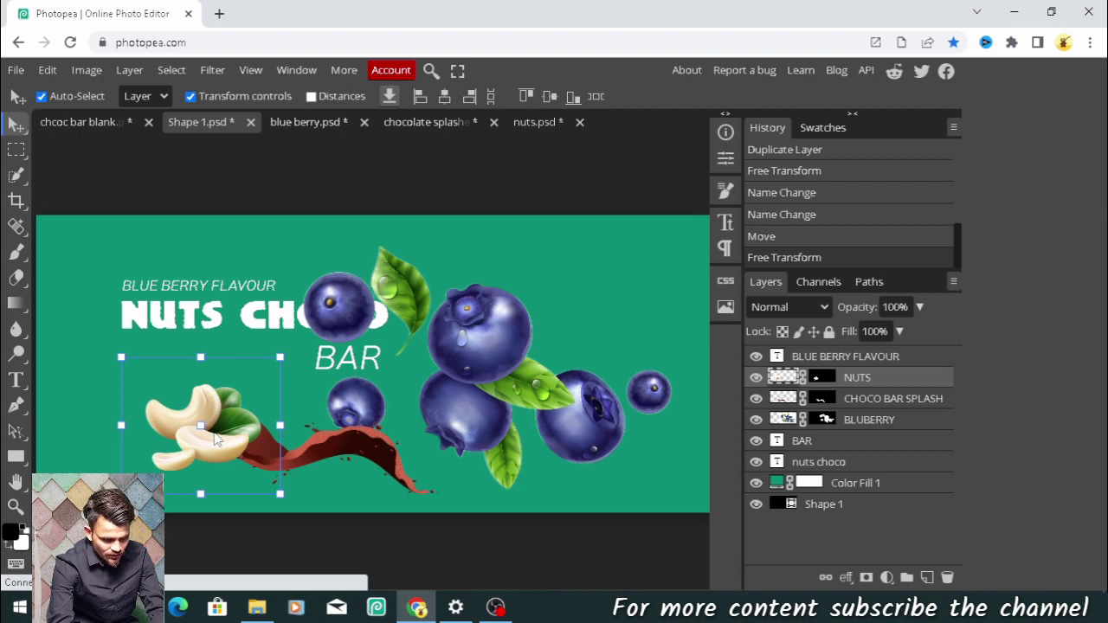
{"action": "left_click_drag", "start_coordinate": [216, 438], "coordinate": [266, 439]}
{"action": "left_click_drag", "start_coordinate": [189, 498], "coordinate": [222, 458]}
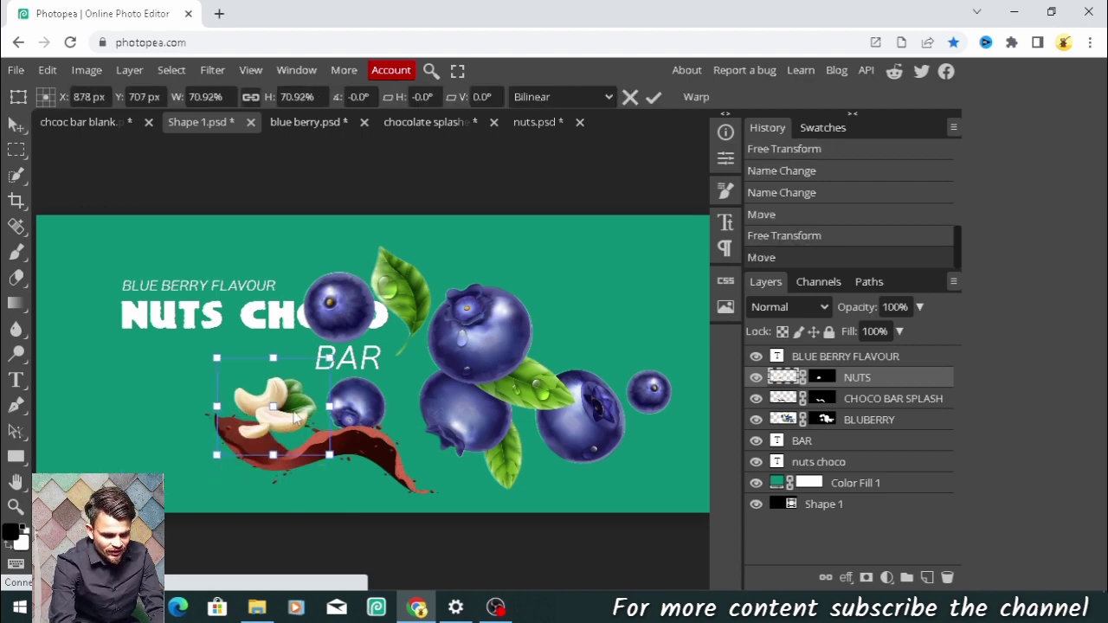
{"action": "left_click_drag", "start_coordinate": [294, 418], "coordinate": [292, 439]}
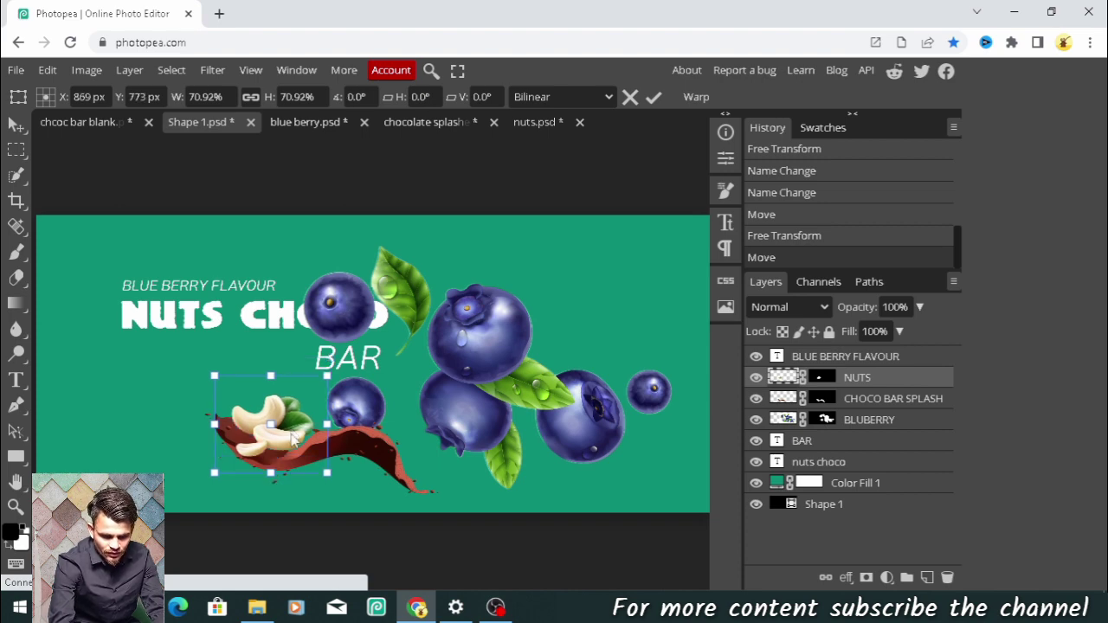
{"action": "key", "text": "ctrl+minus"}
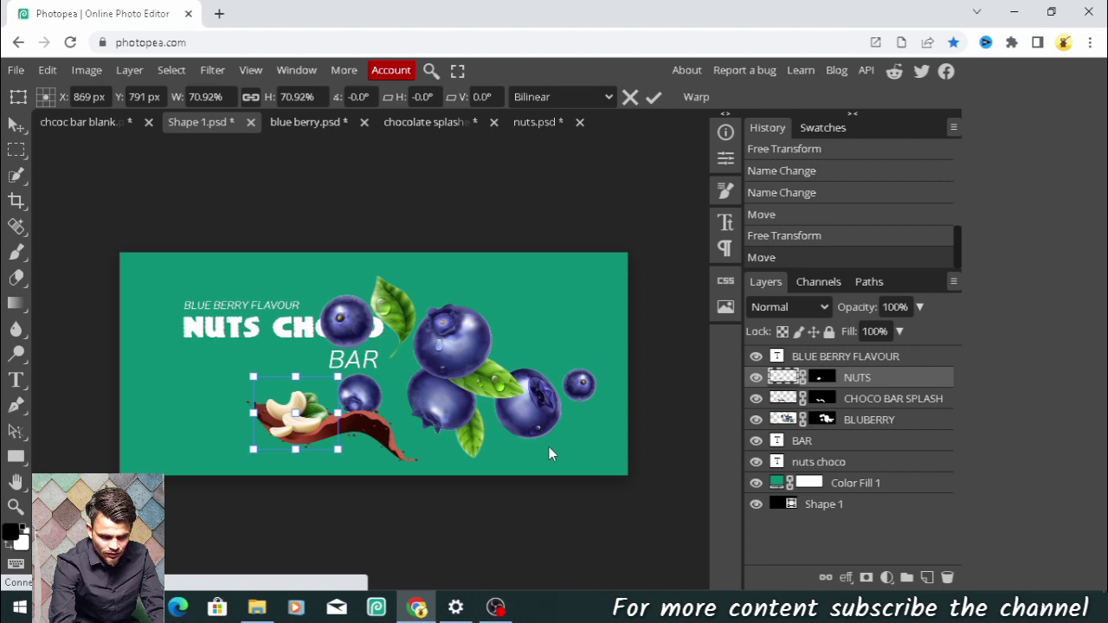
- Scale the blueberry image to about 83% and position it beside the end of the product text
{"action": "left_click", "coordinate": [549, 447]}
{"action": "left_click_drag", "start_coordinate": [286, 474], "coordinate": [339, 449]}
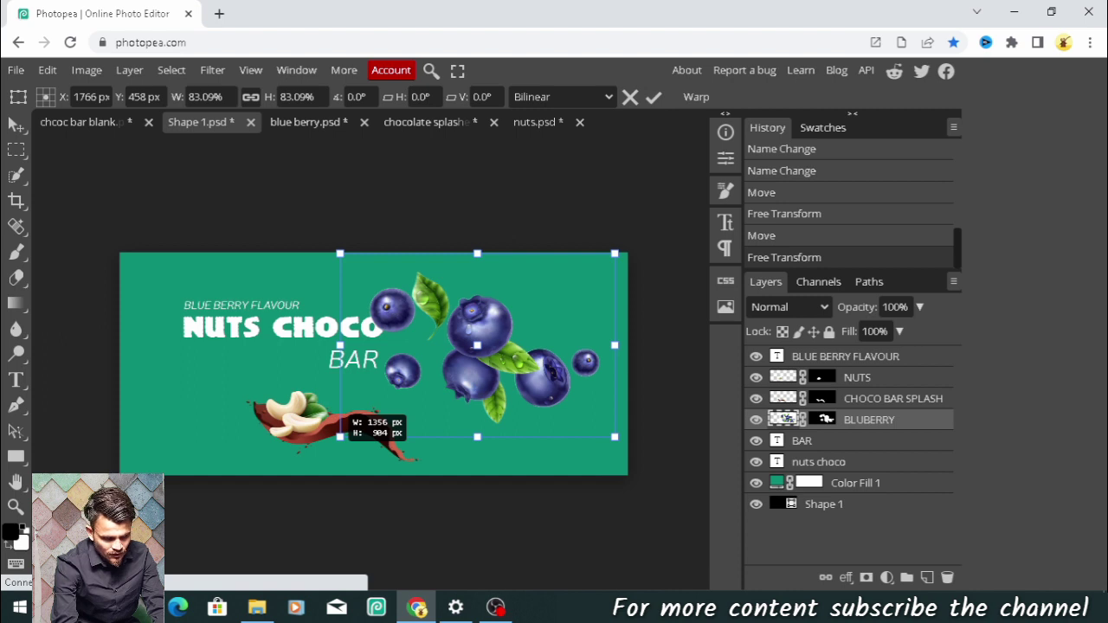
{"action": "left_click_drag", "start_coordinate": [340, 437], "coordinate": [340, 456]}
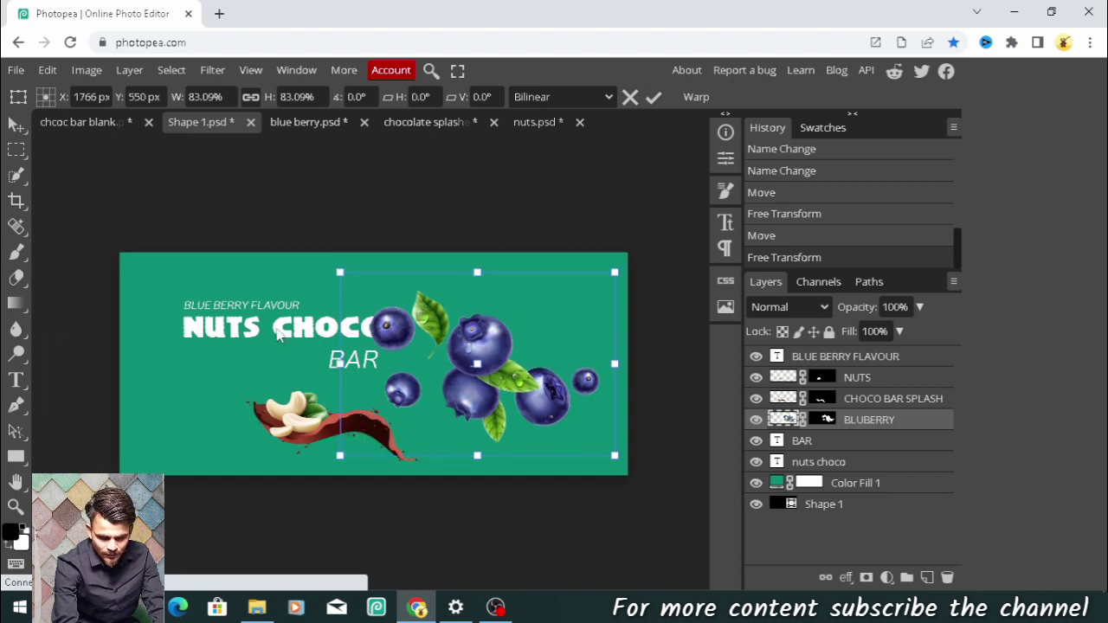
- Select the "nuts choco", BAR and BLUE BERRY FLAVOUR text layers together and move them down, just above the chocolate splash
{"action": "left_click", "coordinate": [818, 462]}
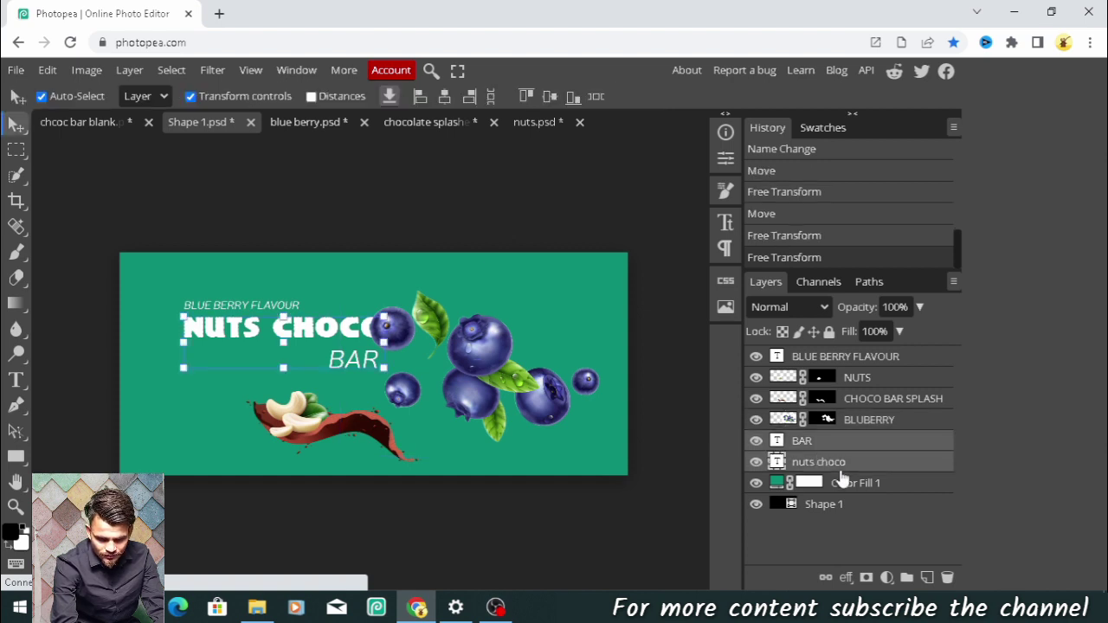
{"action": "left_click", "coordinate": [844, 356], "text": "ctrl"}
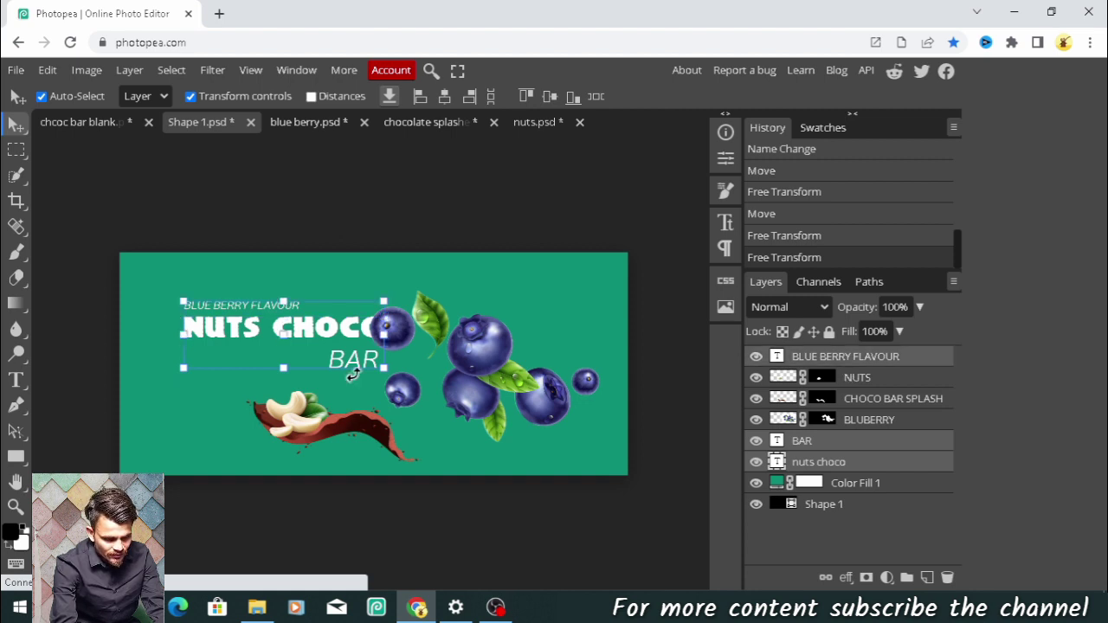
{"action": "left_click_drag", "start_coordinate": [353, 374], "coordinate": [343, 391]}
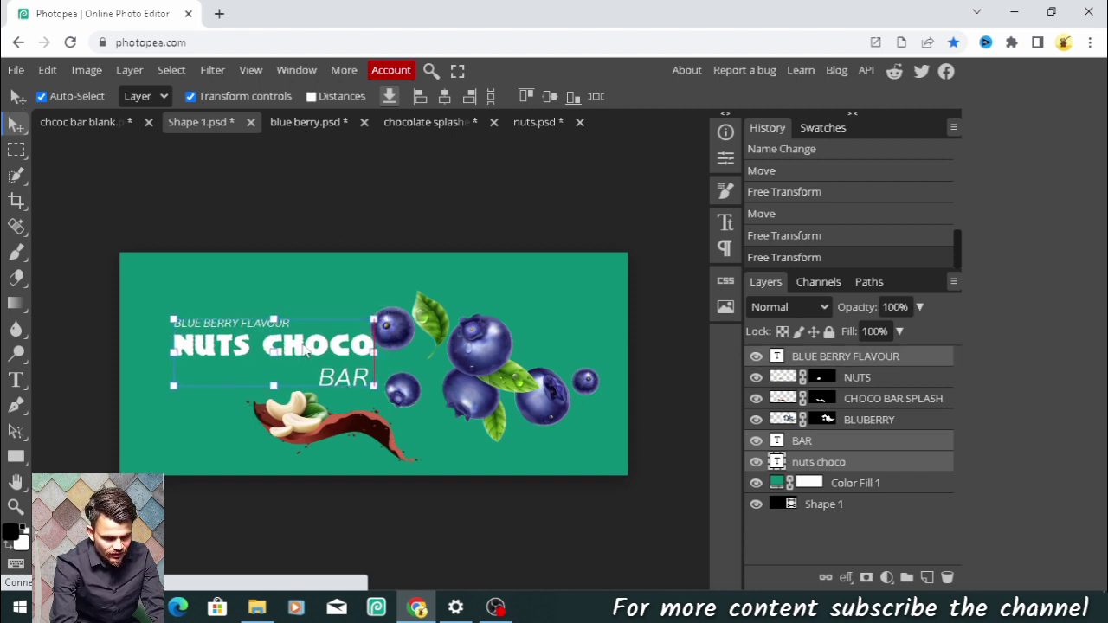
{"action": "left_click_drag", "start_coordinate": [305, 346], "coordinate": [316, 358]}
- Recolour the BAR text dark brown (#2f0c04) by sampling the chocolate splash
{"action": "double_click", "coordinate": [777, 441]}
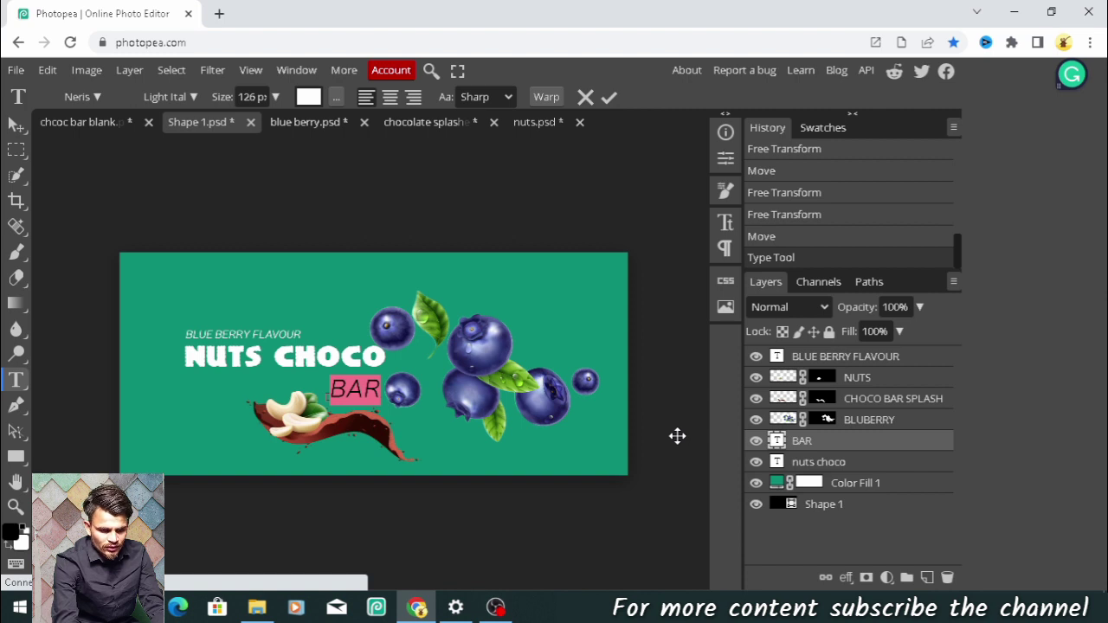
{"action": "left_click", "coordinate": [308, 96]}
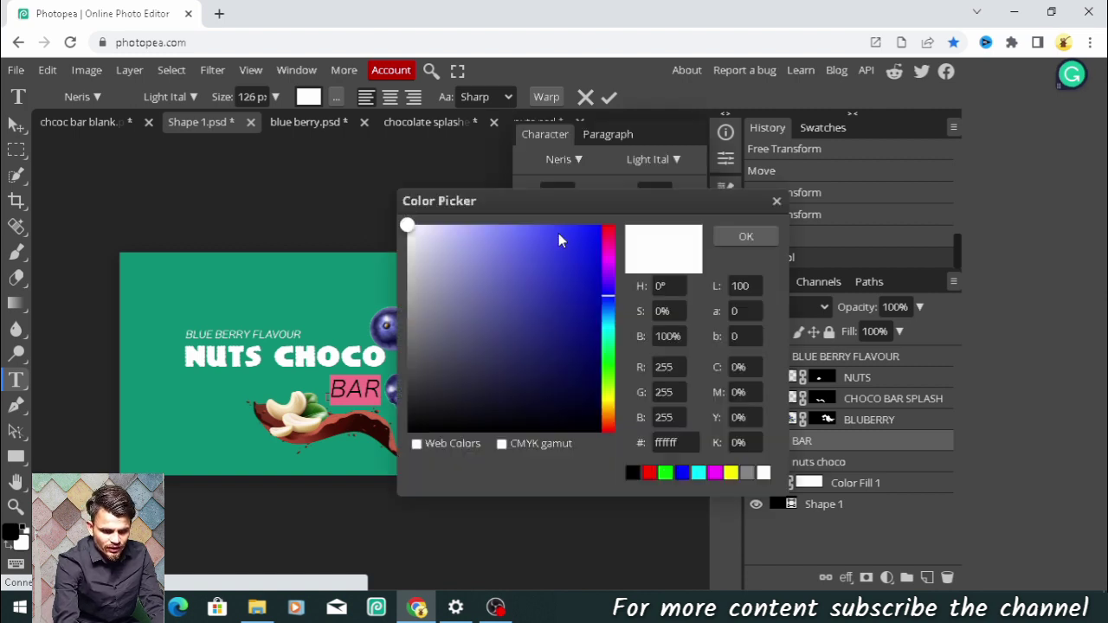
{"action": "left_click", "coordinate": [373, 433]}
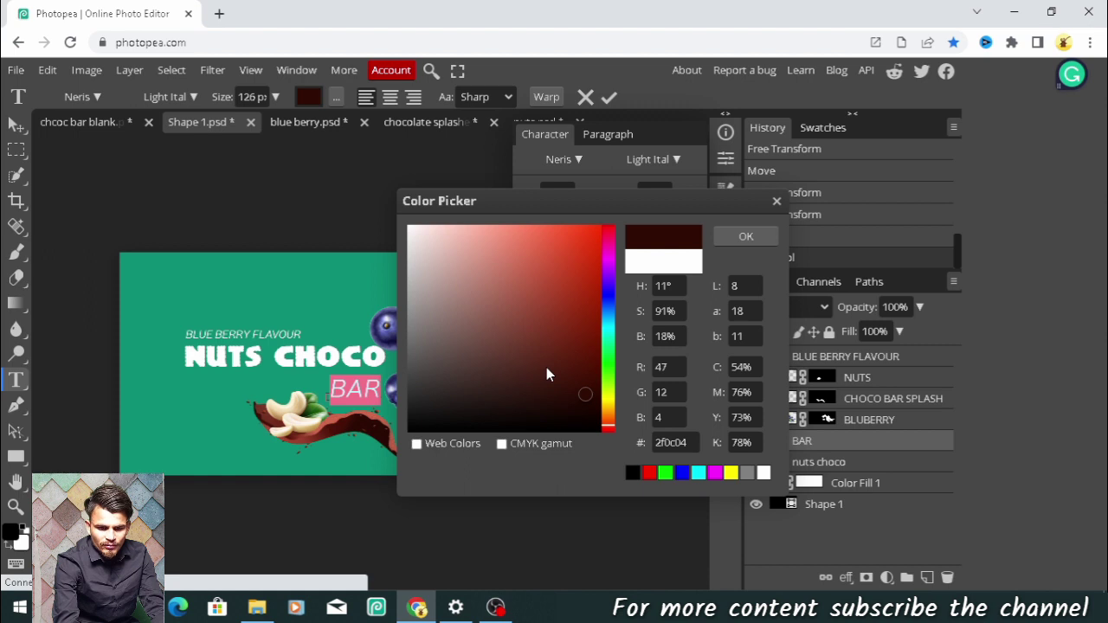
{"action": "left_click", "coordinate": [731, 232]}
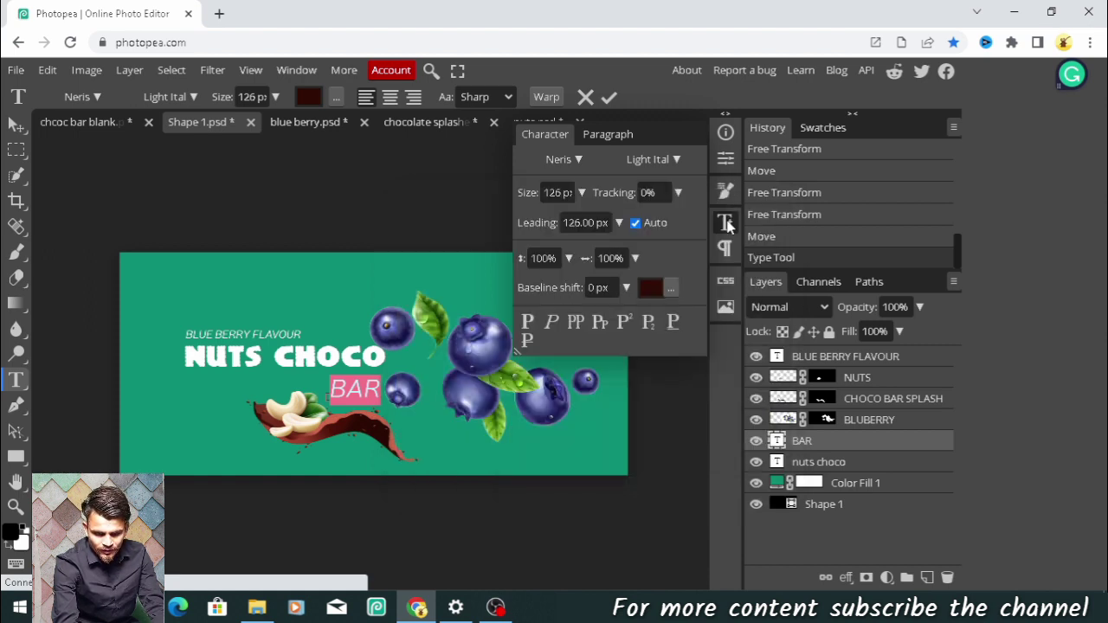
- Recolour the BLUE BERRY FLAVOUR text dark blue (#24255f) by sampling a blueberry
{"action": "double_click", "coordinate": [776, 356]}
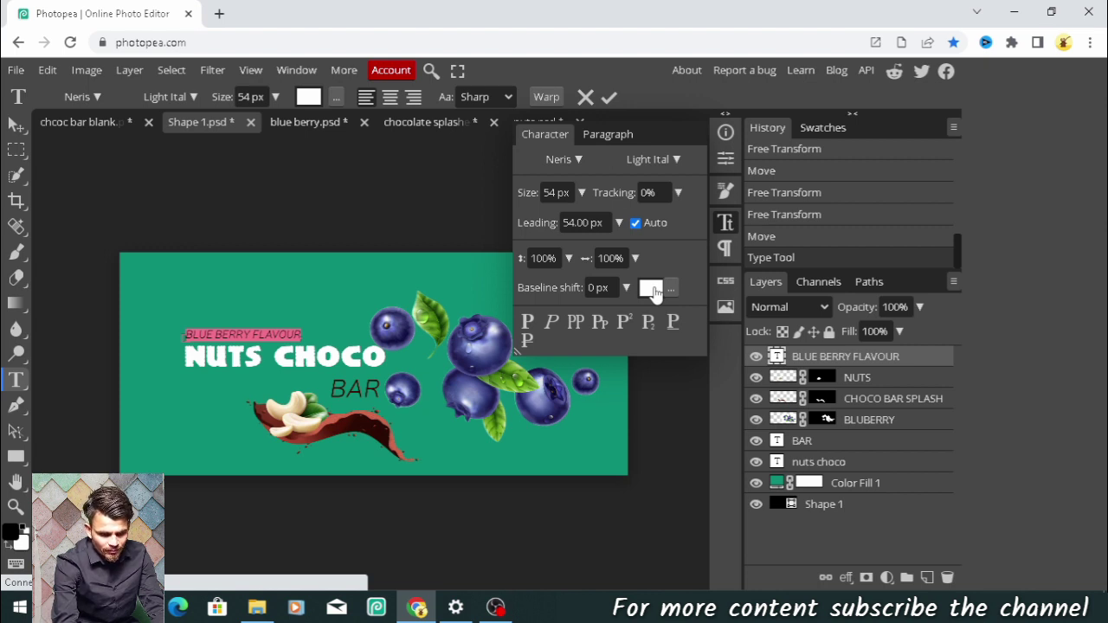
{"action": "left_click", "coordinate": [650, 289]}
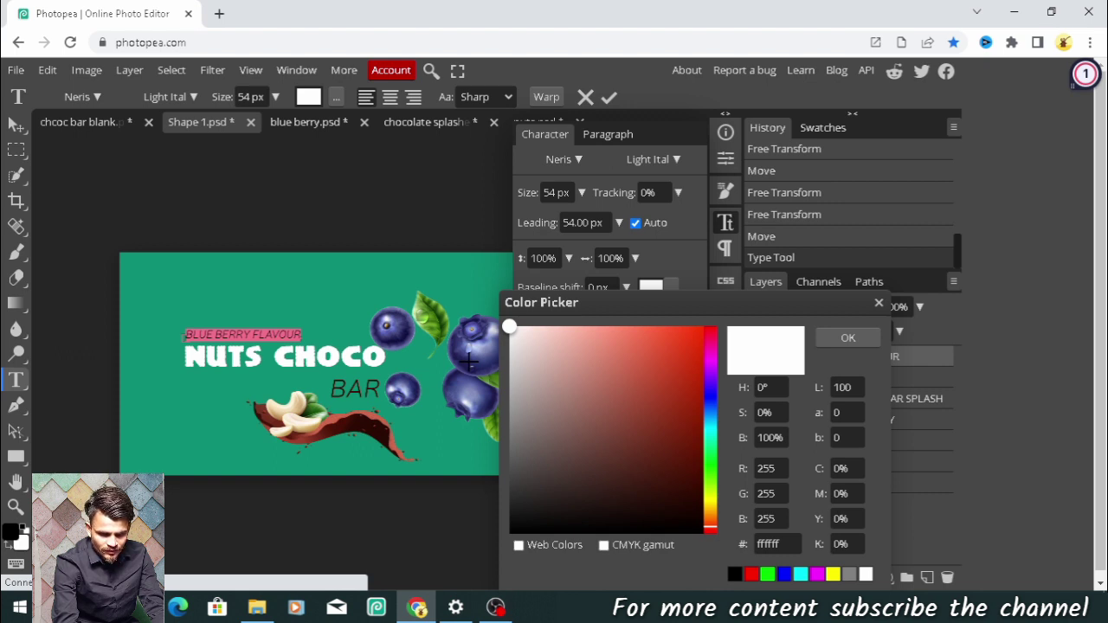
{"action": "left_click", "coordinate": [468, 362]}
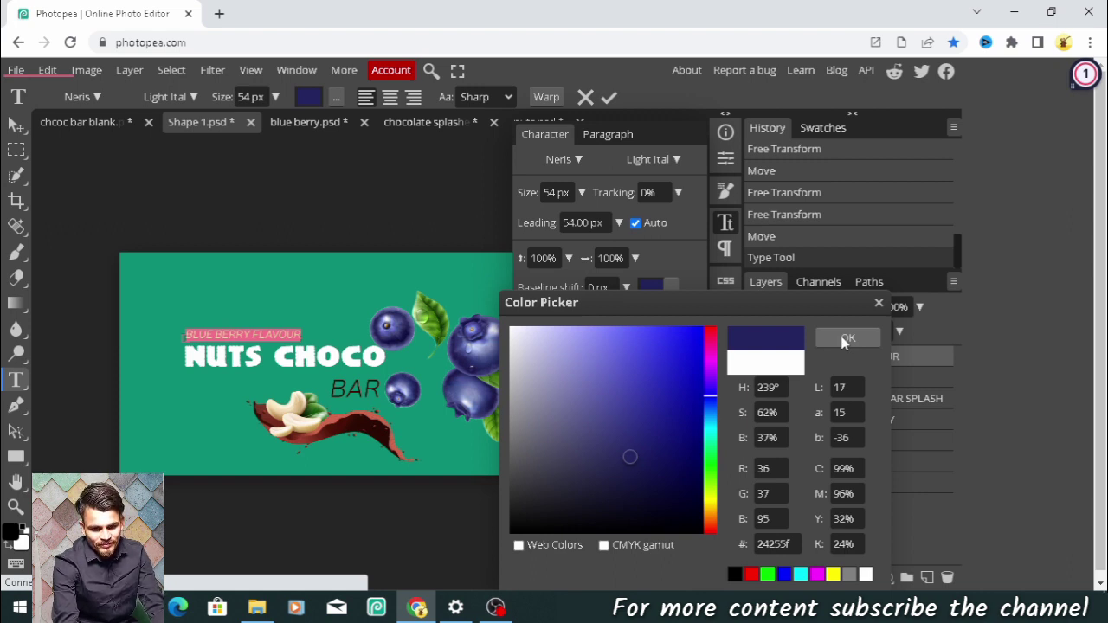
{"action": "left_click", "coordinate": [846, 339]}
{"action": "left_click", "coordinate": [866, 381]}
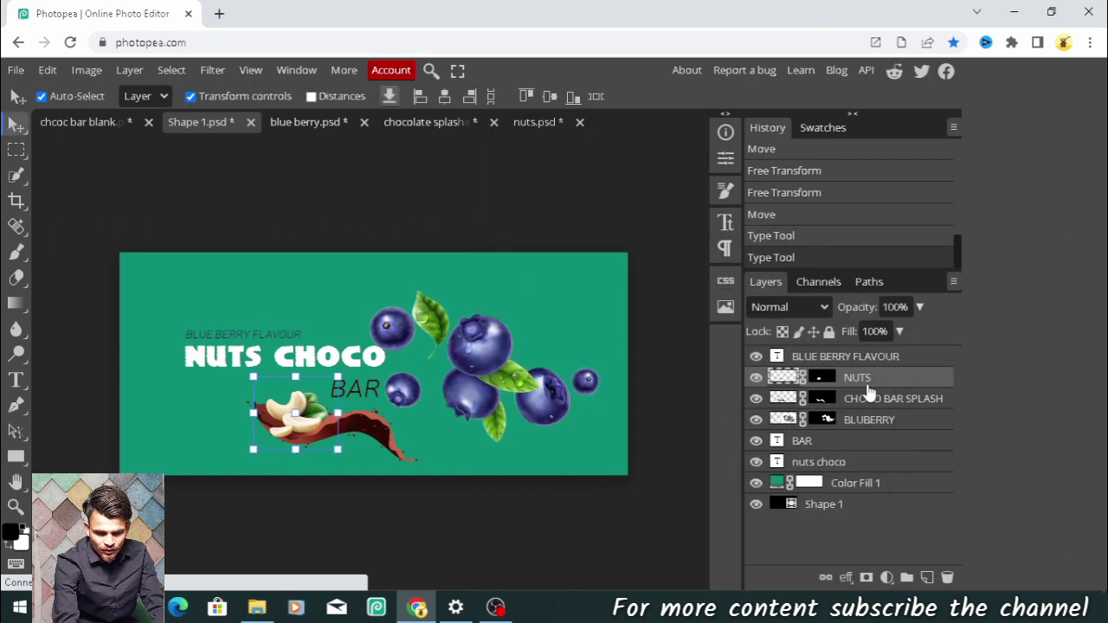
- Add the text "NET WT. 100G" beside the chocolate splash's outer end at 54 px in white (#ffffff)
{"action": "key", "text": "alt+bracketright"}
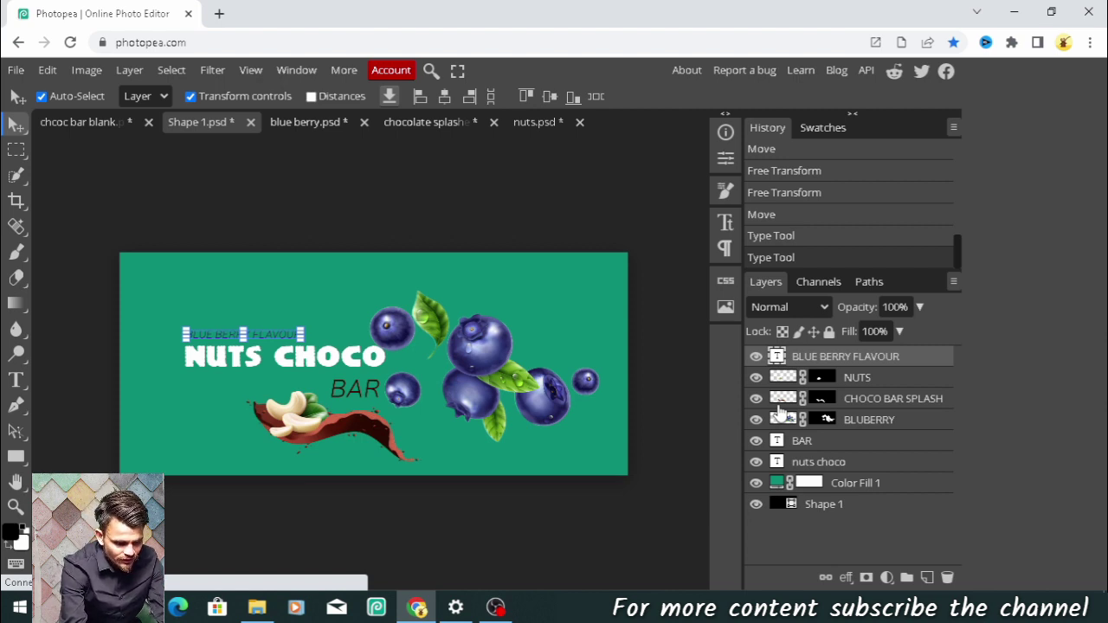
{"action": "key", "text": "t"}
{"action": "left_click", "coordinate": [194, 422]}
{"action": "type", "text": "NET WT"}
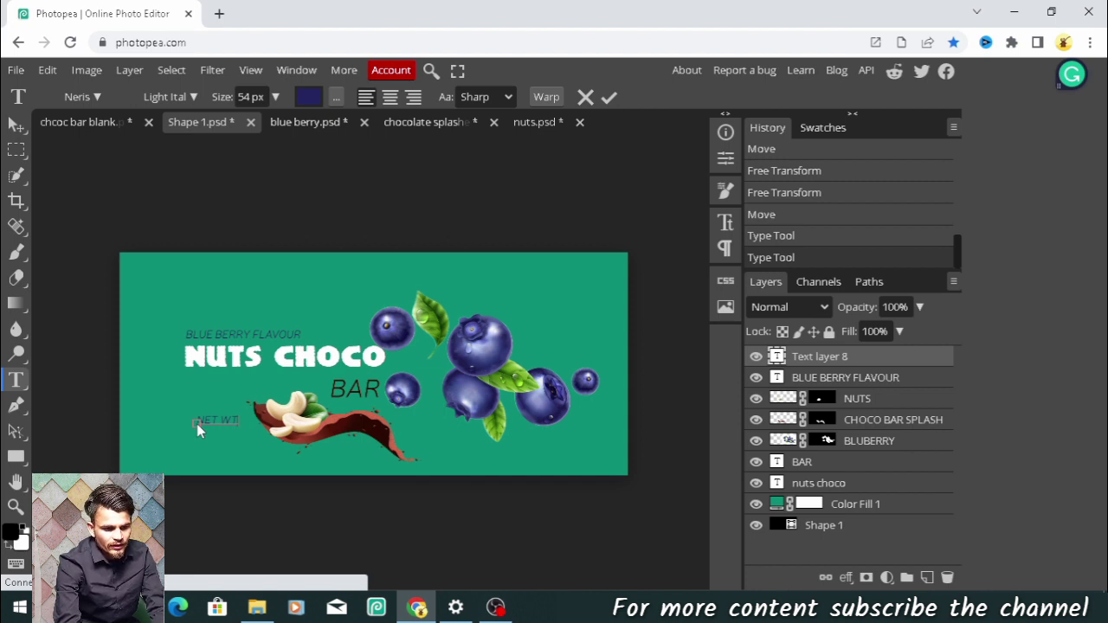
{"action": "left_click", "coordinate": [309, 96]}
{"action": "left_click", "coordinate": [132, 216]}
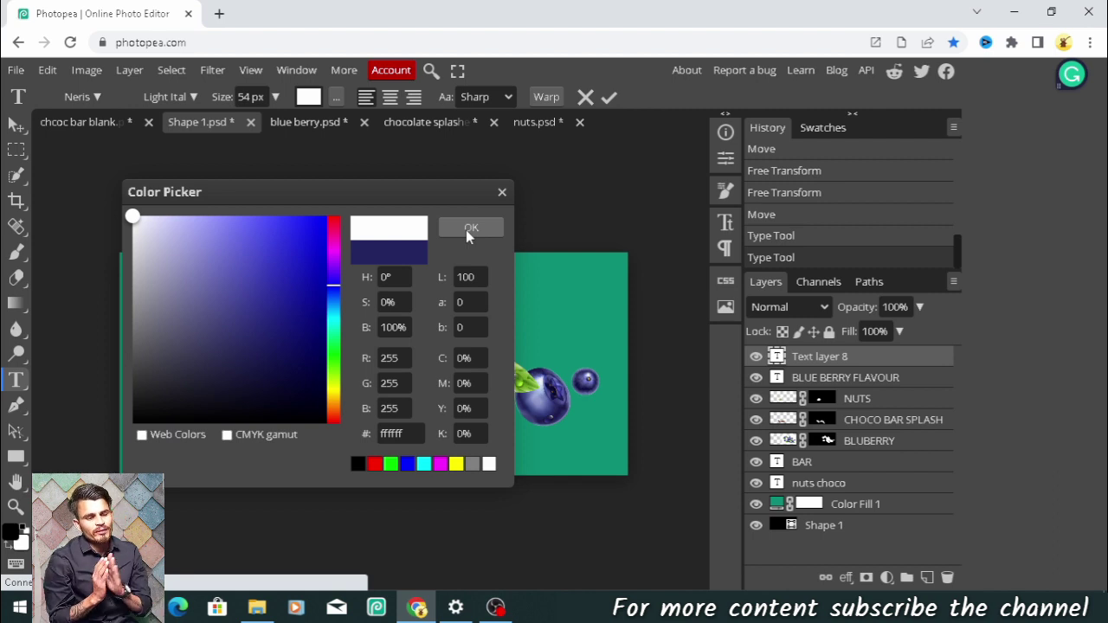
{"action": "left_click", "coordinate": [468, 228]}
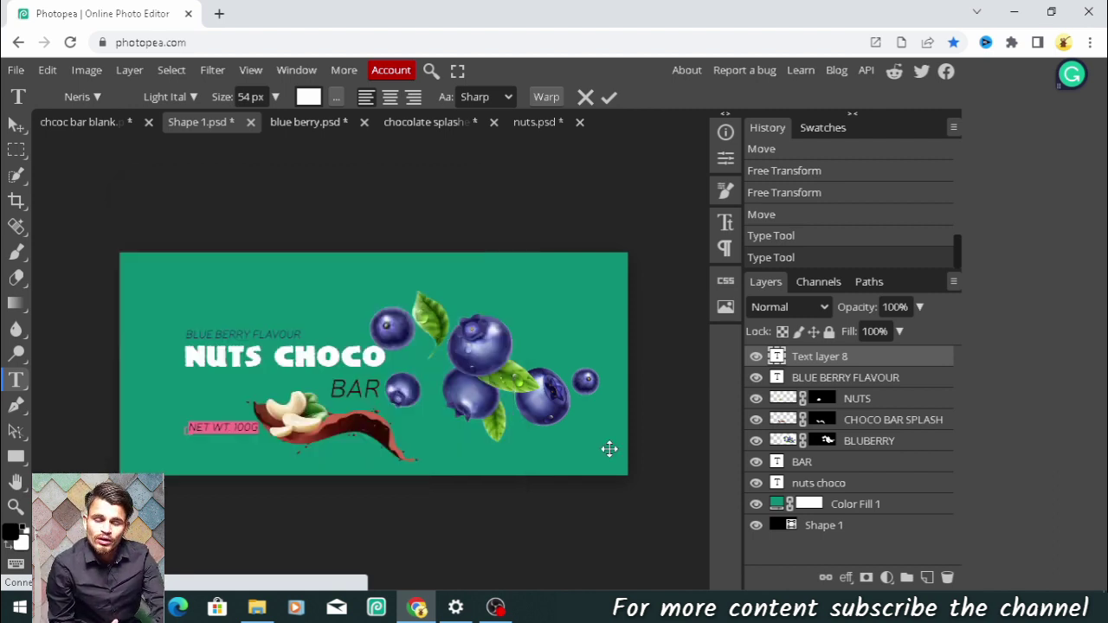
{"action": "left_click", "coordinate": [609, 449]}
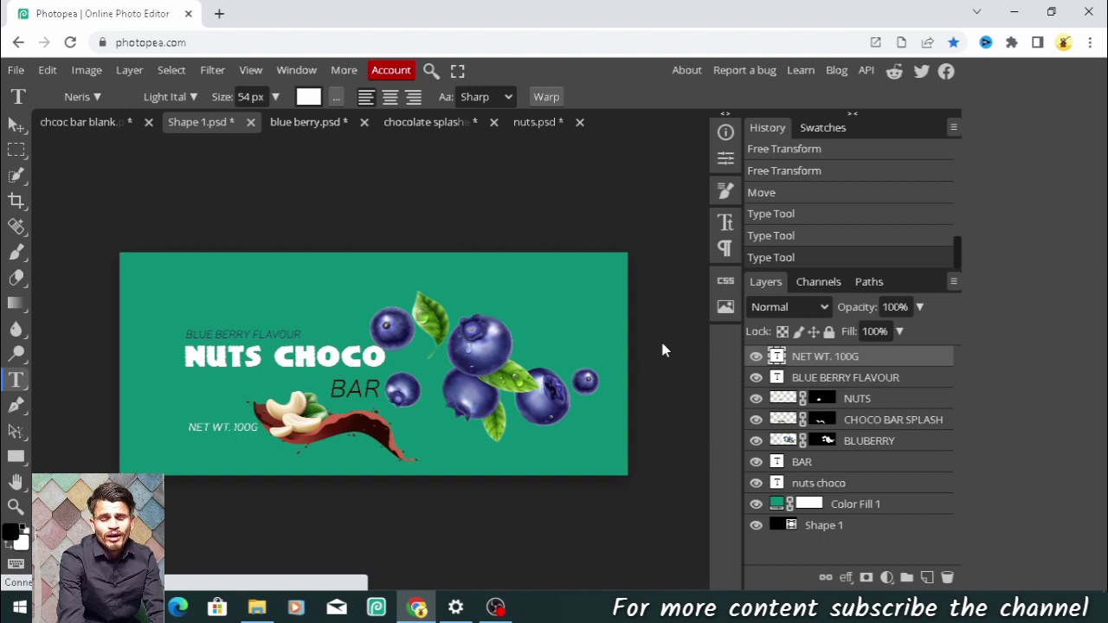
- Save the wrapper design to update the choco bar mockup, and move Layer 1's raster mask onto Folder 1
{"action": "key", "text": "ctrl+s"}
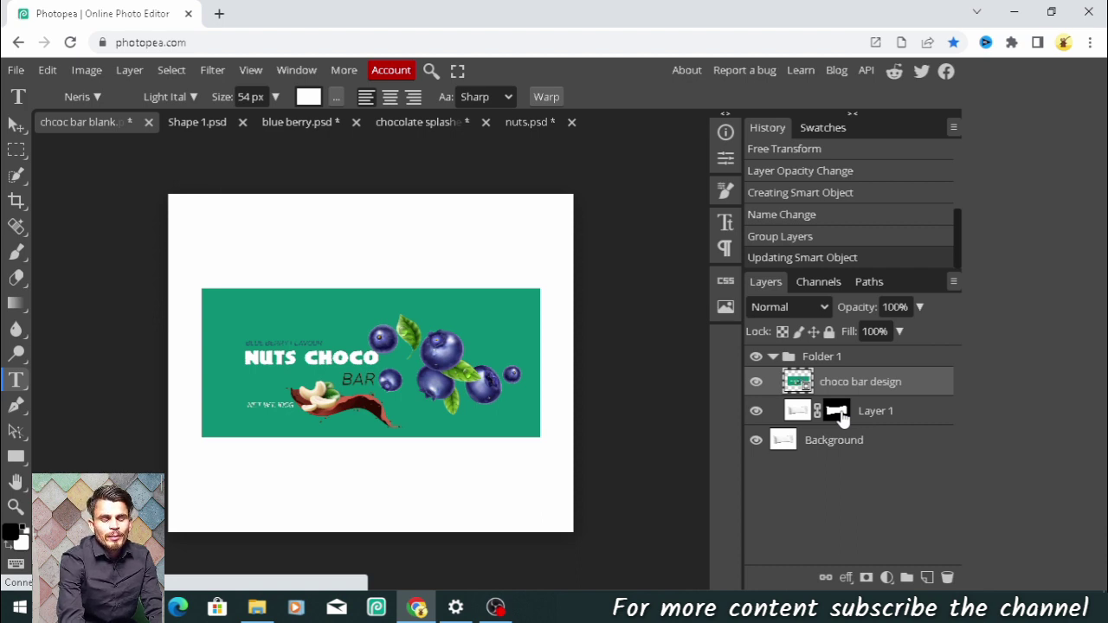
{"action": "left_click_drag", "start_coordinate": [837, 412], "coordinate": [820, 357]}
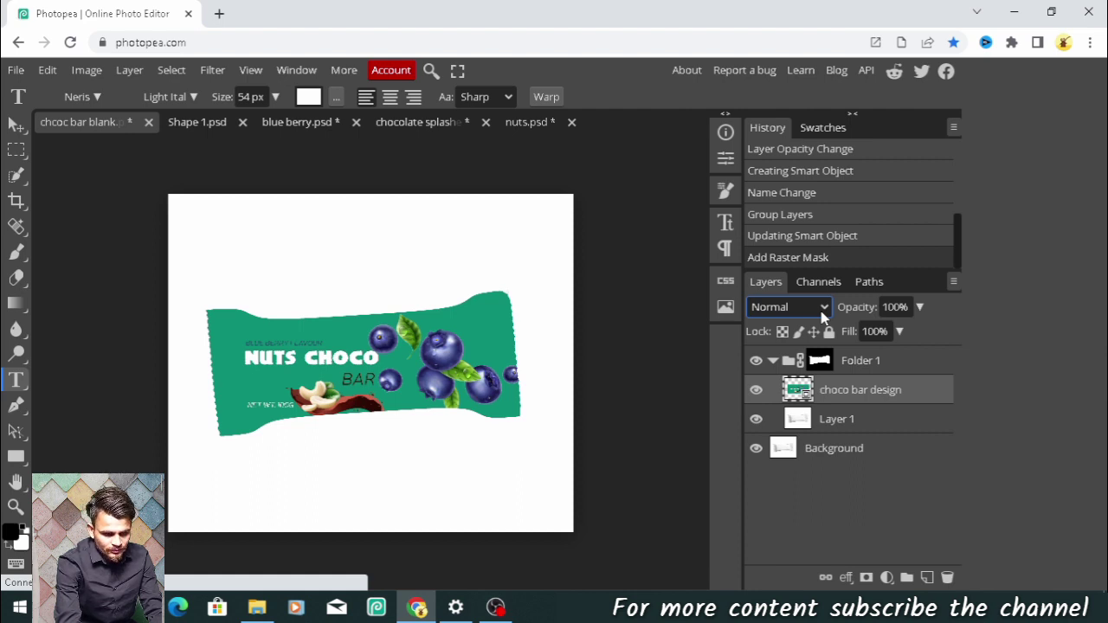
- Open the choco bar design smart object and undo the last three edits, back past the nuts choco text's layer style
{"action": "key", "text": "v"}
{"action": "double_click", "coordinate": [798, 391]}
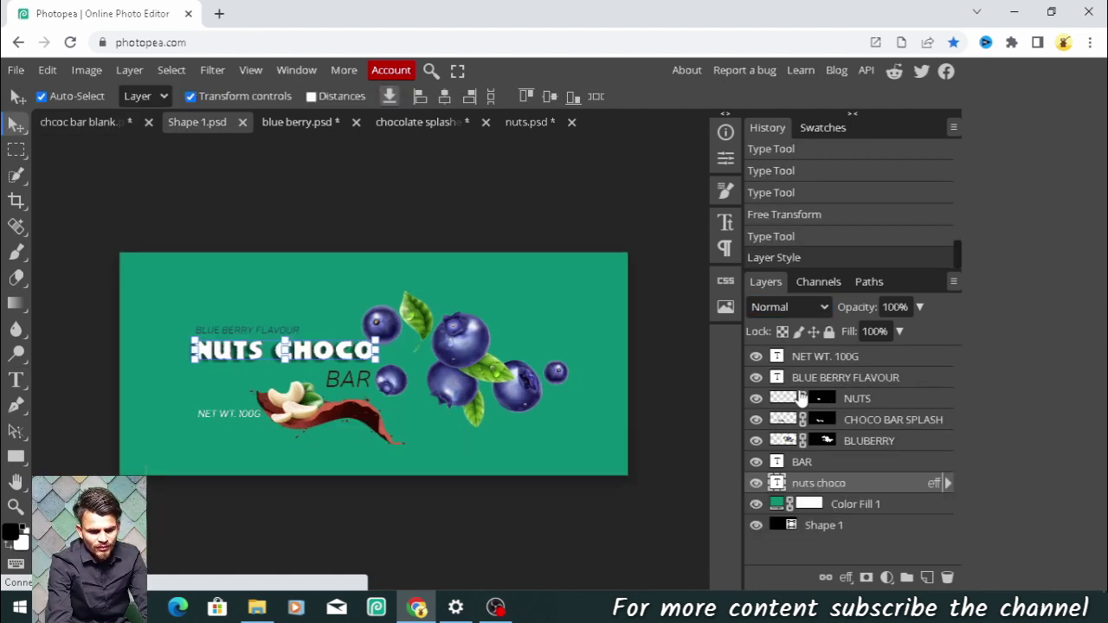
{"action": "key", "text": "ctrl+z"}
{"action": "key", "text": "ctrl+z"}
{"action": "key", "text": "ctrl+z"}
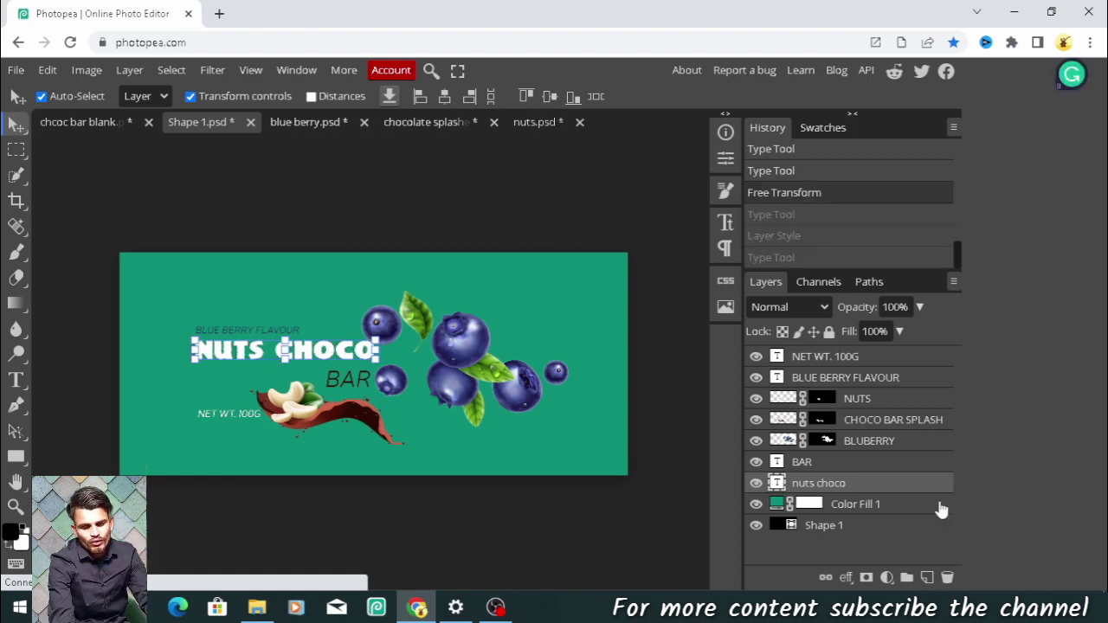
- Give the nuts choco text a drop shadow and an inner shadow, and save the design to update the smart object
{"action": "double_click", "coordinate": [776, 485]}
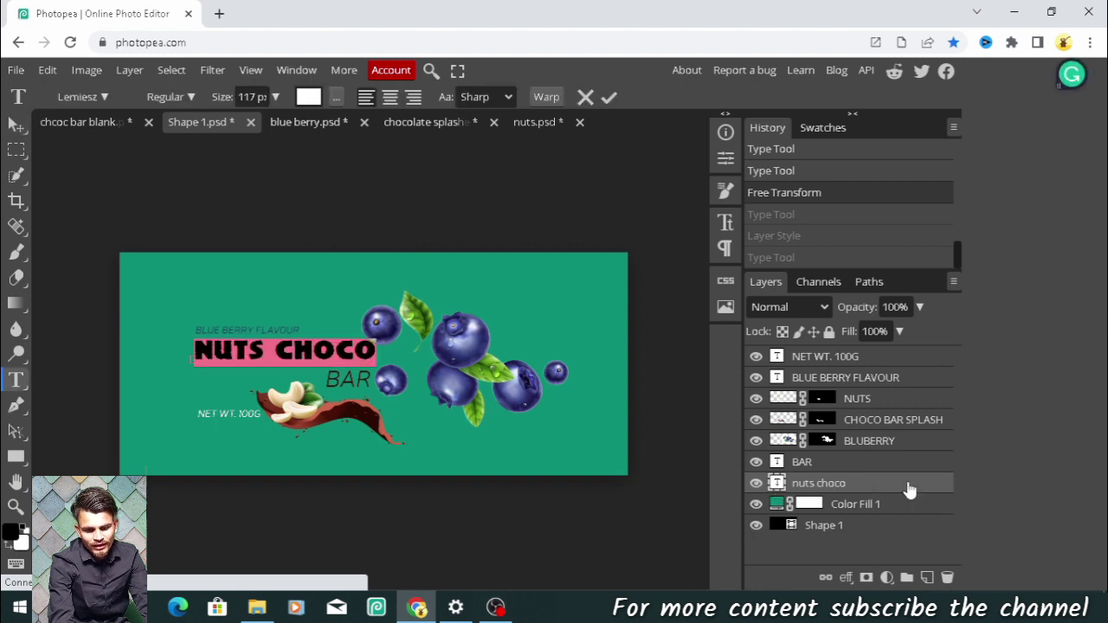
{"action": "double_click", "coordinate": [908, 485]}
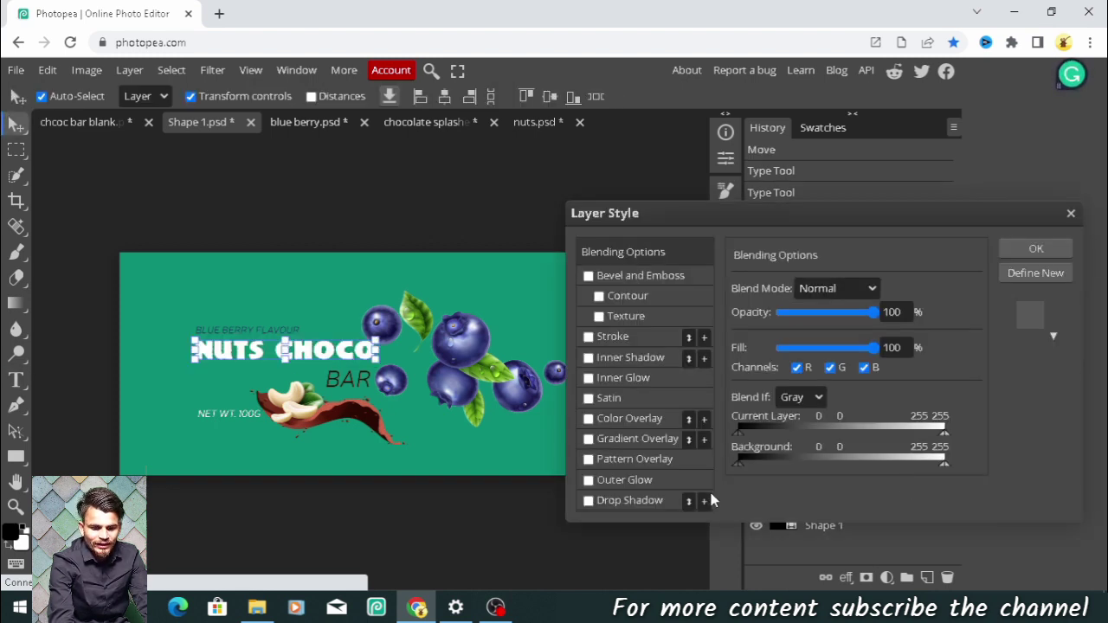
{"action": "left_click", "coordinate": [589, 502]}
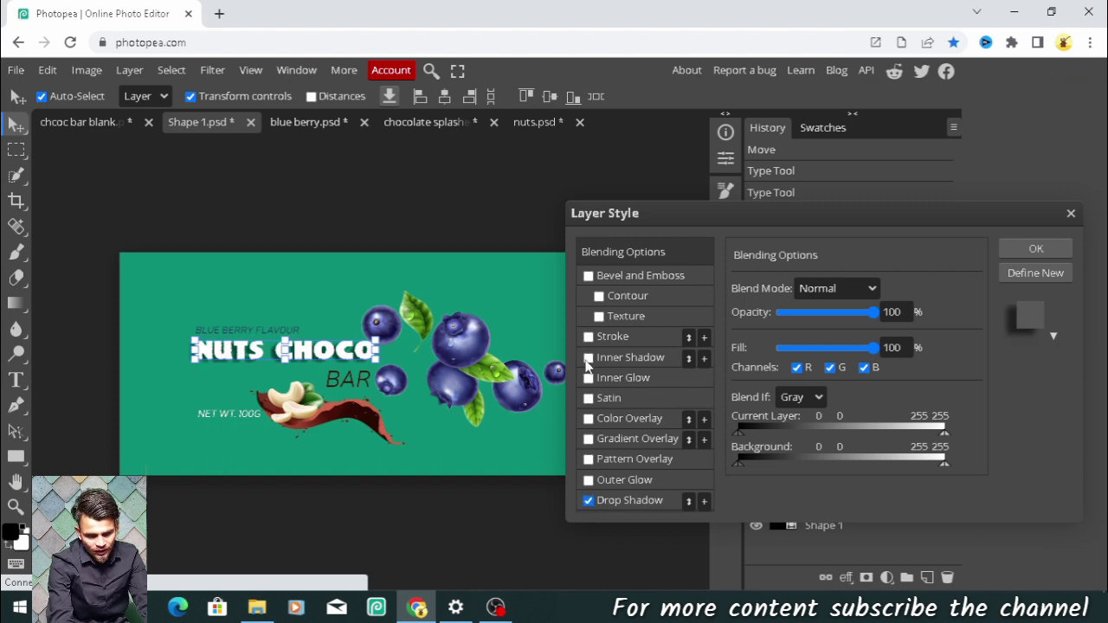
{"action": "left_click", "coordinate": [589, 358]}
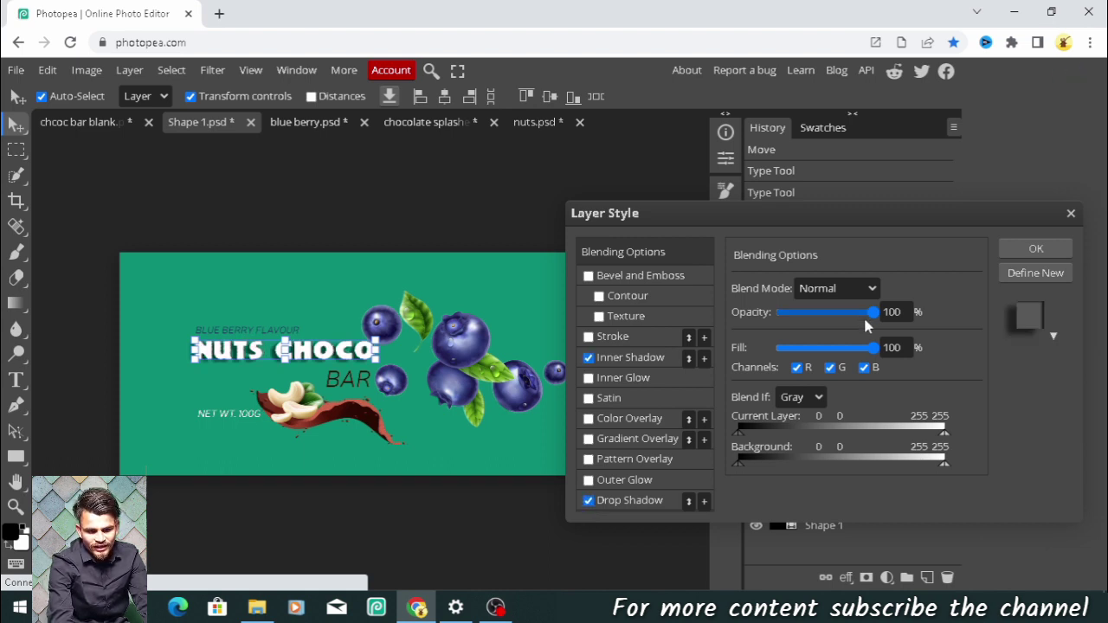
{"action": "left_click", "coordinate": [1030, 250]}
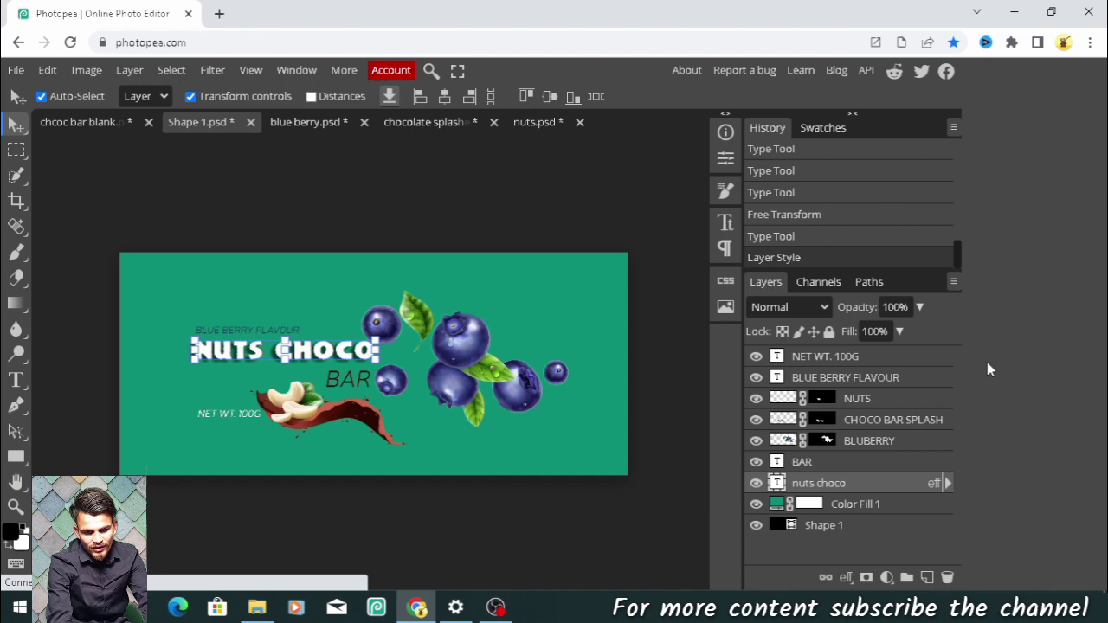
{"action": "key", "text": "ctrl+s"}
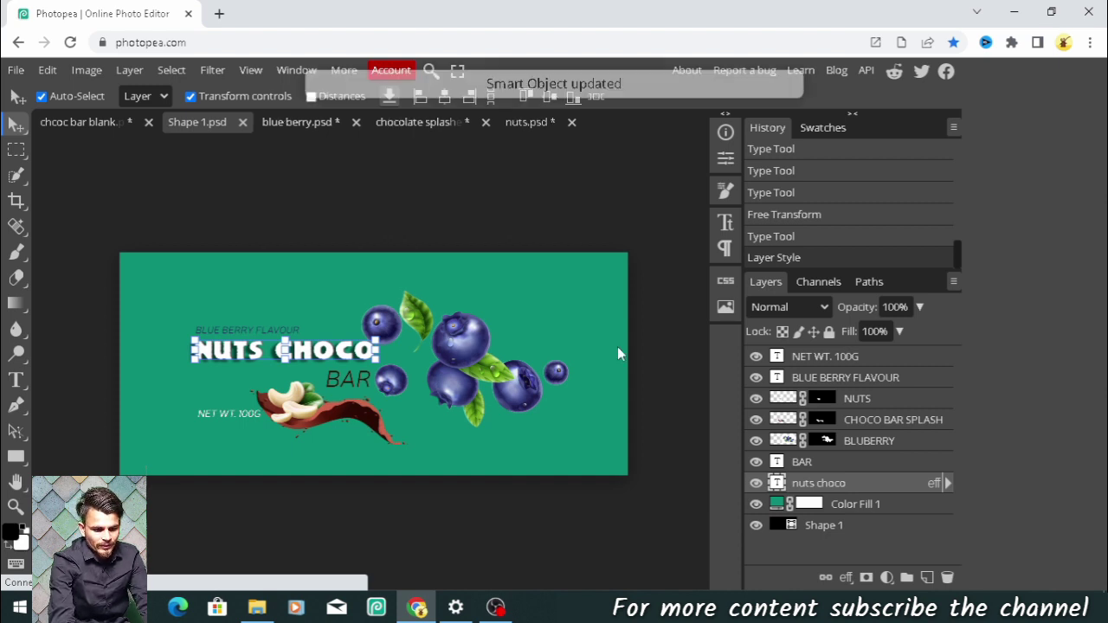
- In the choco bar mockup, set the choco bar design layer's Blend If black point for the background to 60
{"action": "left_click", "coordinate": [86, 123]}
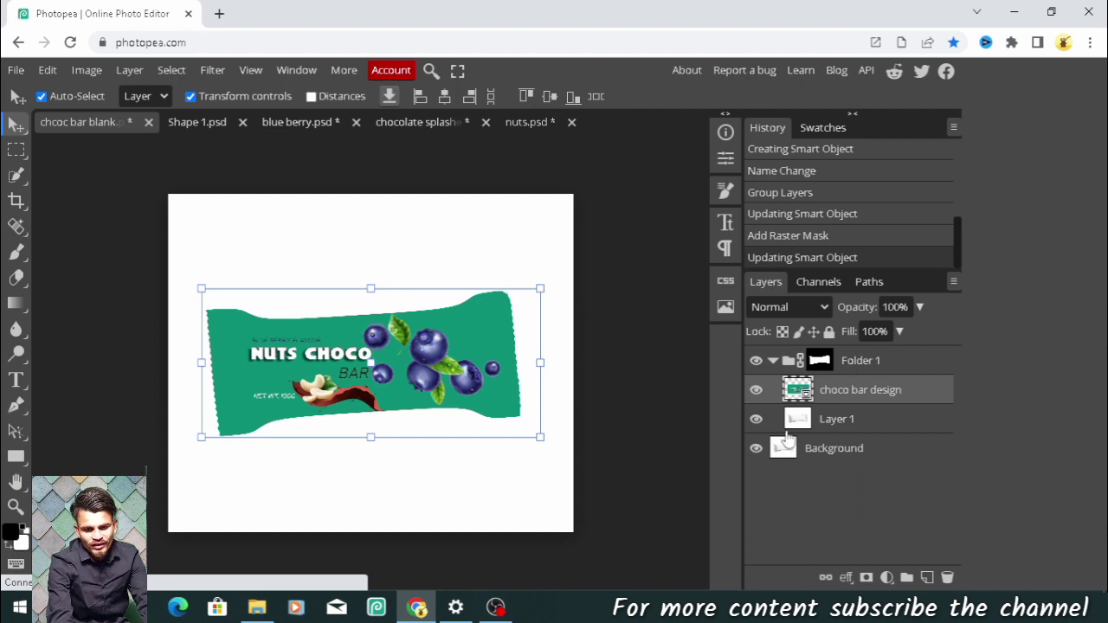
{"action": "double_click", "coordinate": [921, 394]}
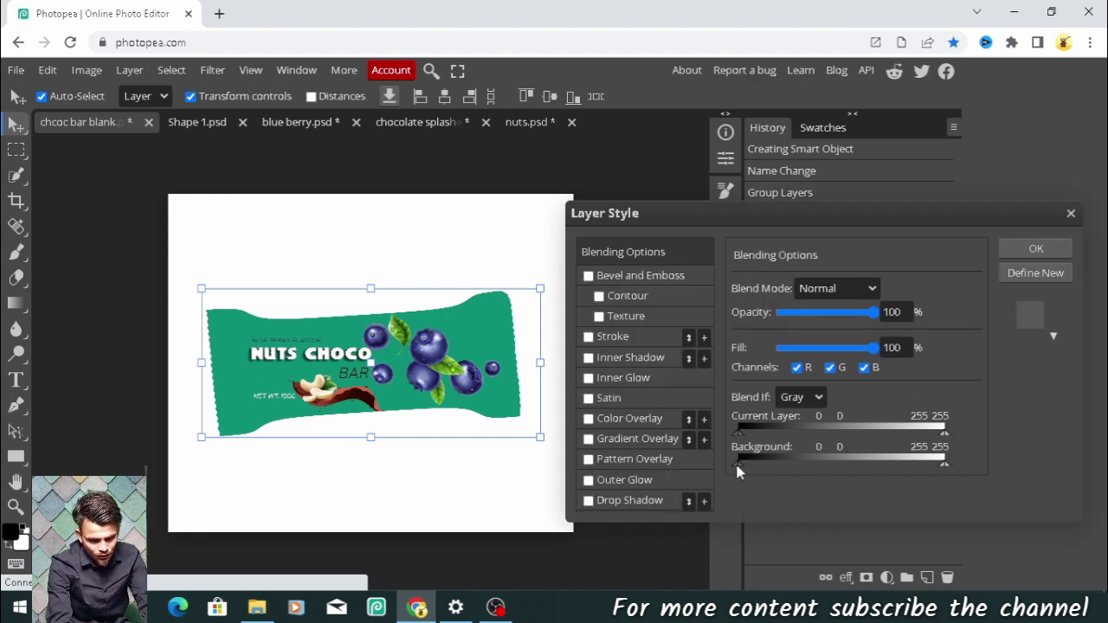
{"action": "left_click_drag", "start_coordinate": [738, 465], "coordinate": [787, 469]}
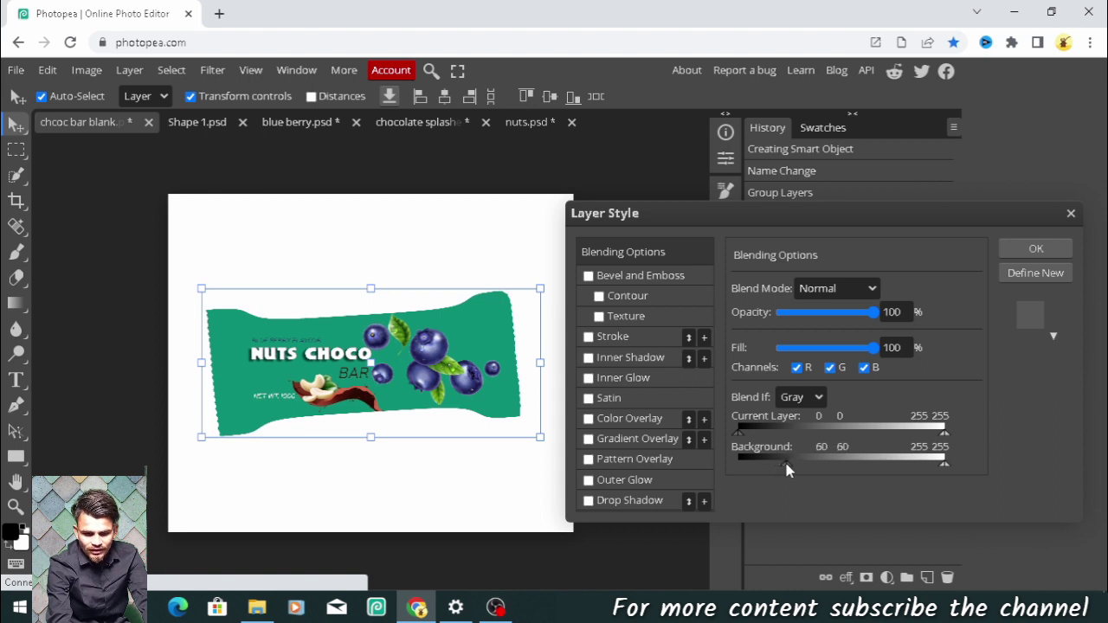